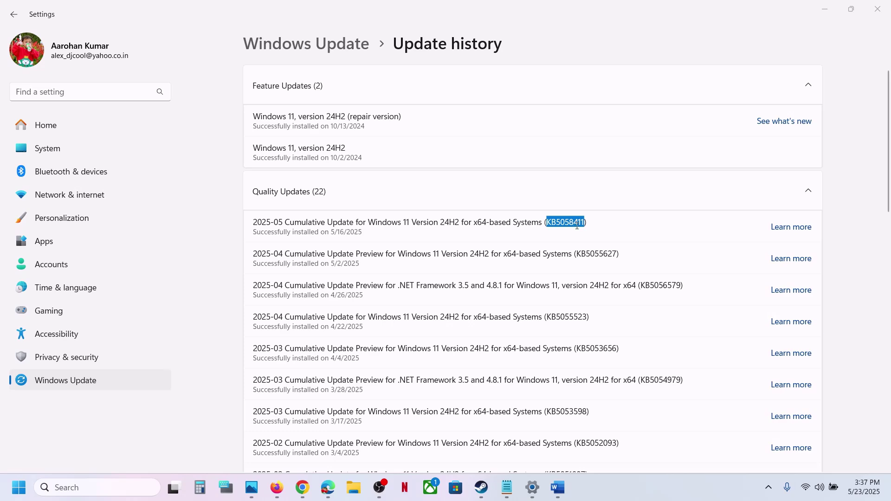
- Highlight error code 0x800f0838 in the Word title, then return to Windows Update
left_click(557, 487)
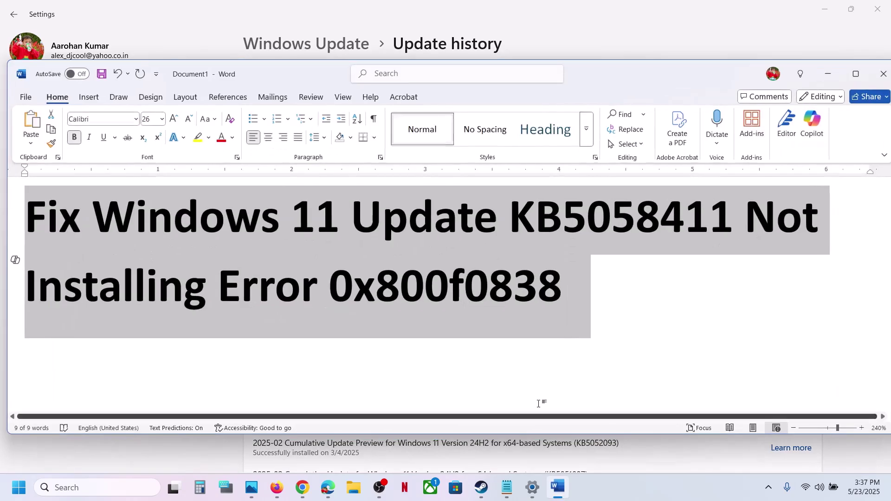
left_click(352, 281)
left_click_drag(336, 279, 562, 291)
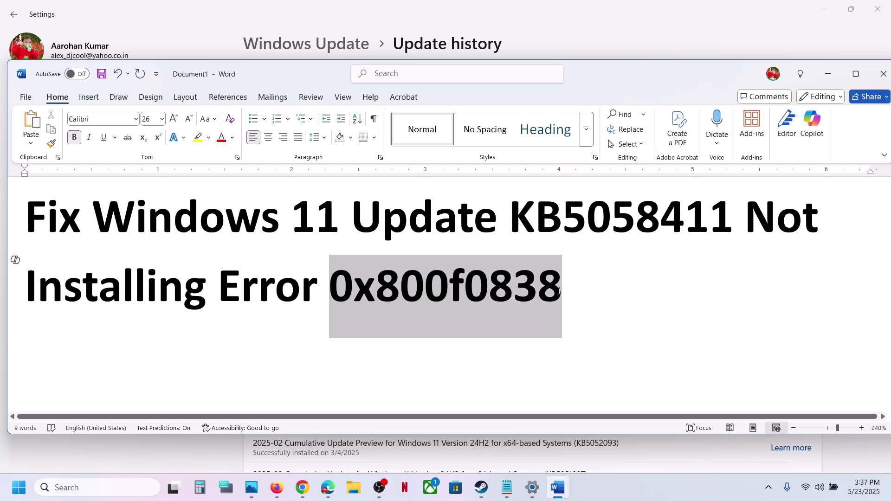
left_click(828, 74)
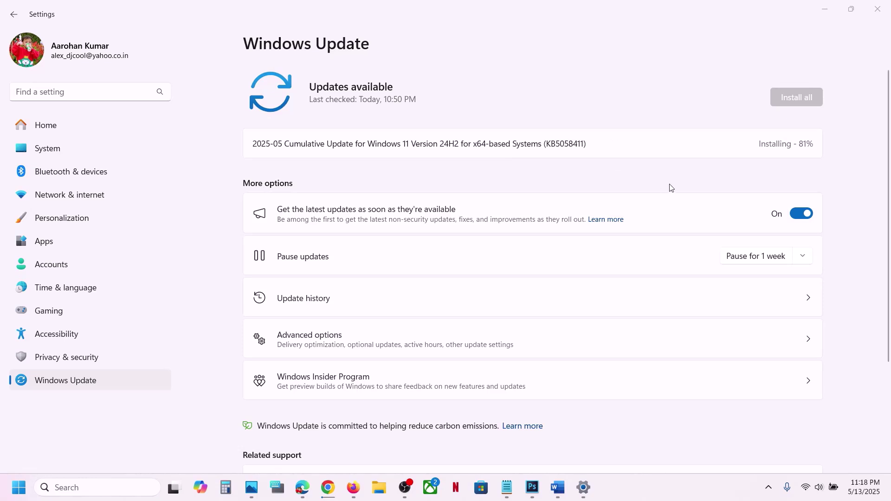
- Pause Windows updates for 1 week, then resume them
left_click(768, 262)
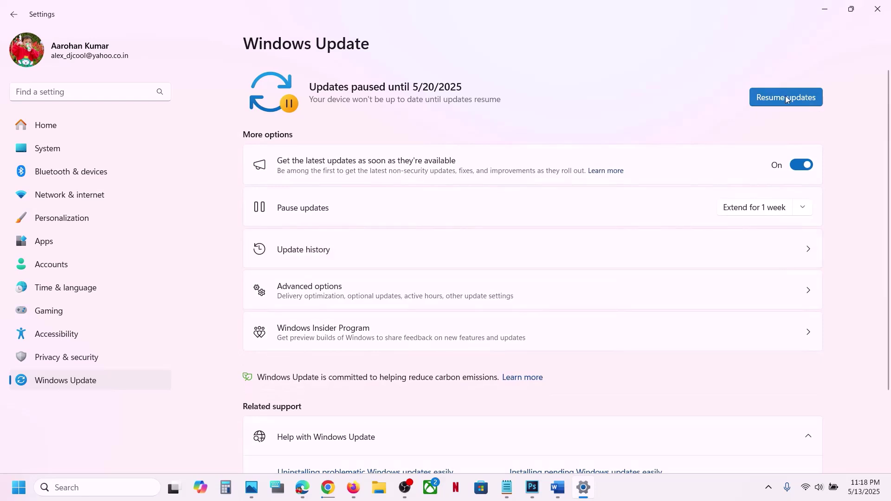
left_click(800, 95)
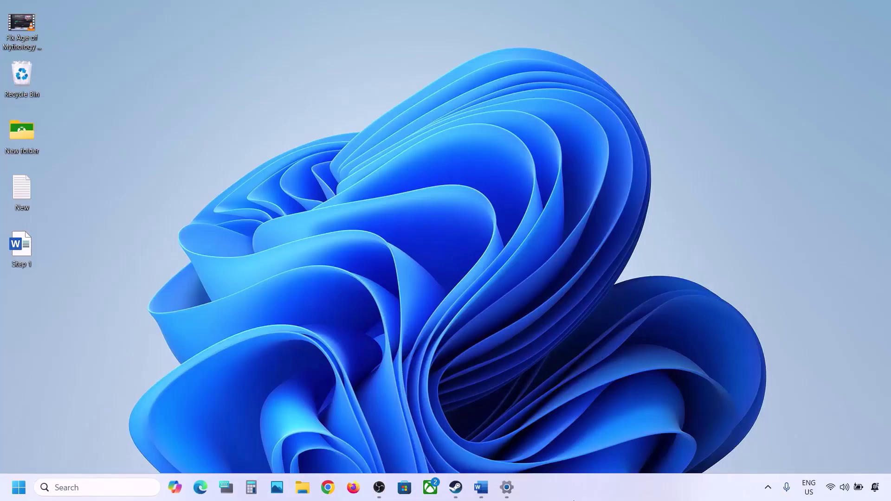
- Highlight Step 1, Start App Readiness Service, in the Word document
left_click(482, 487)
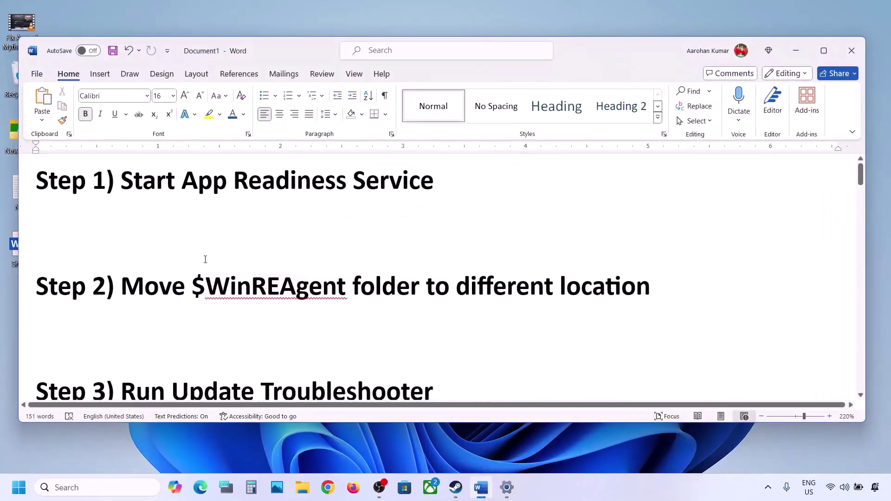
left_click_drag(133, 181, 438, 185)
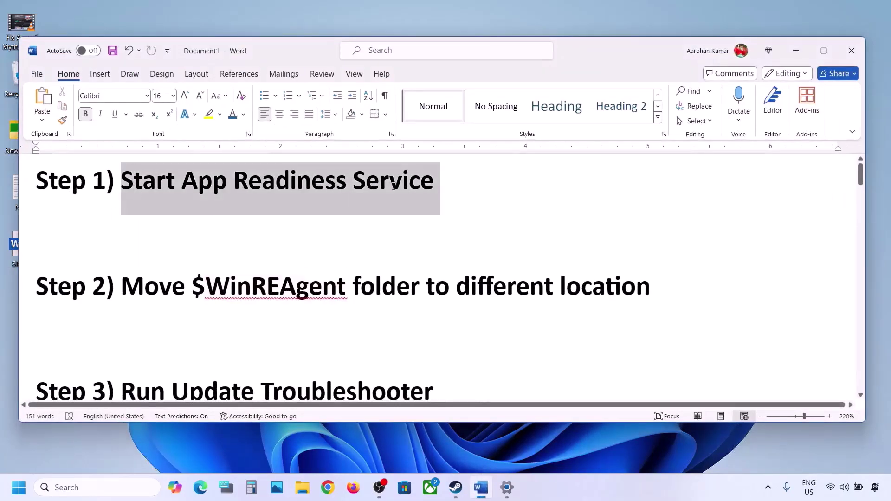
left_click(796, 51)
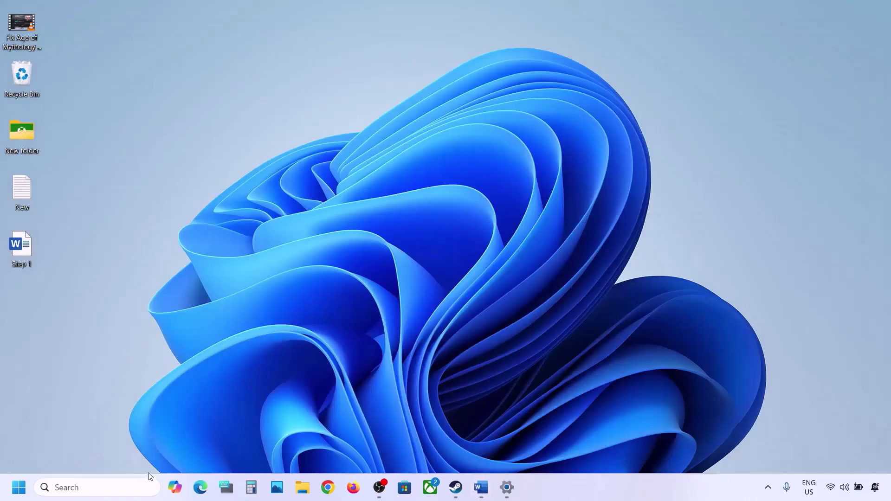
- Search for 'services' and open the Services console
left_click(131, 487)
type("services")
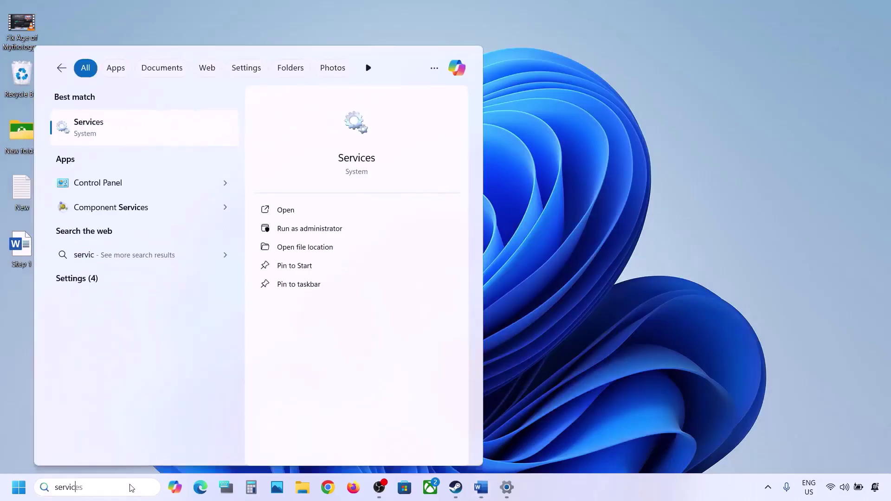
left_click(83, 138)
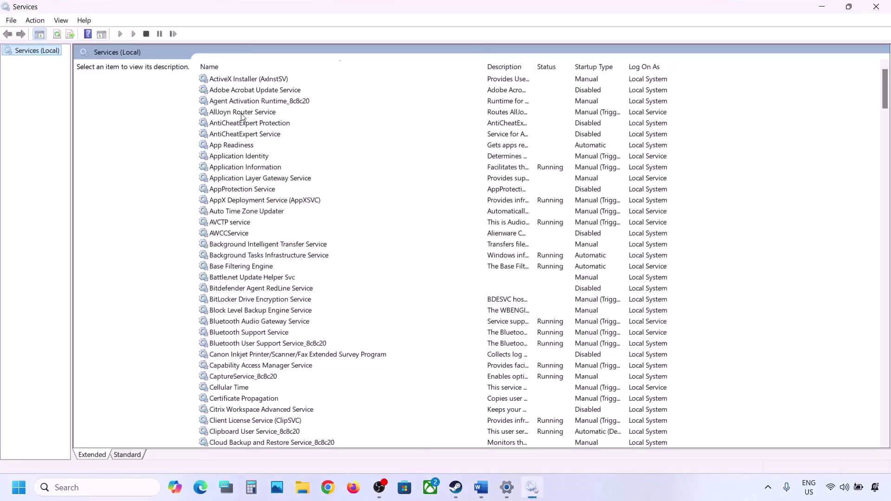
- Set App Readiness startup type to Automatic, start it, and close Services
double_click(231, 144)
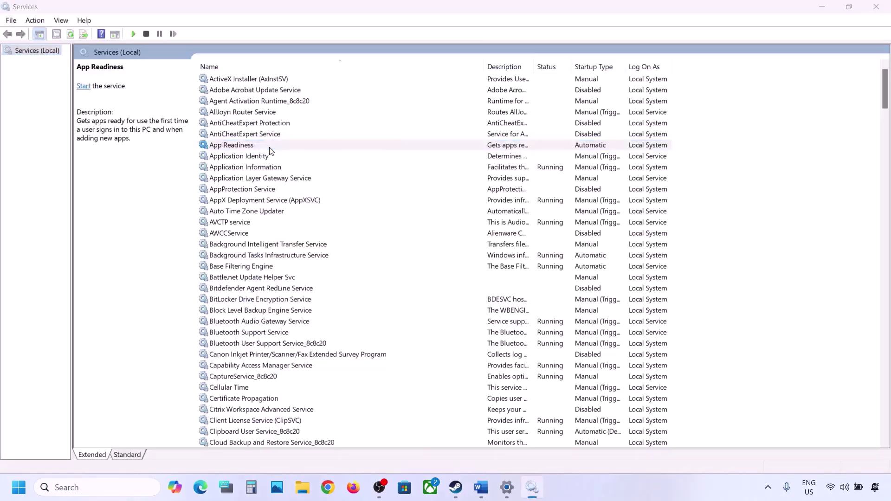
left_click(427, 230)
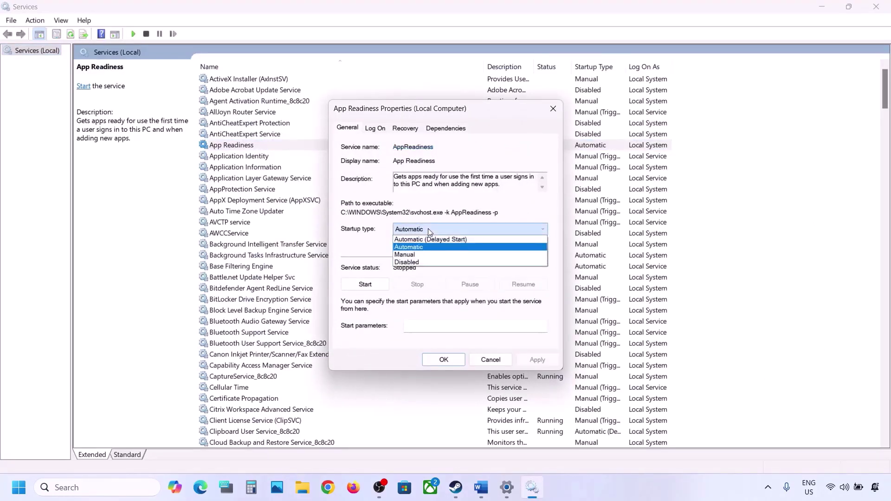
left_click(418, 246)
left_click(532, 361)
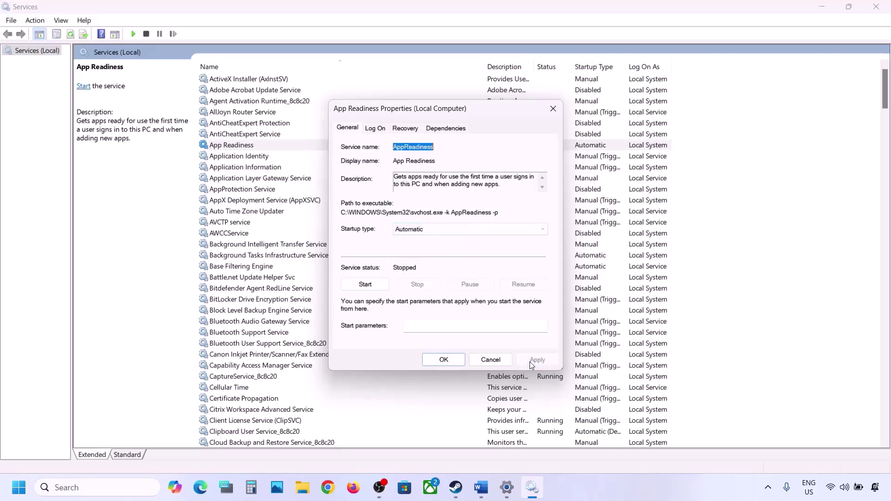
left_click(367, 284)
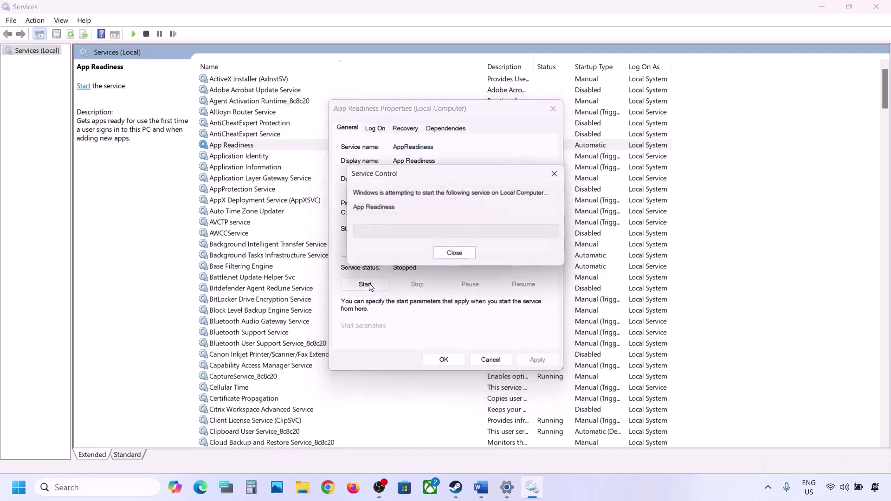
left_click(444, 360)
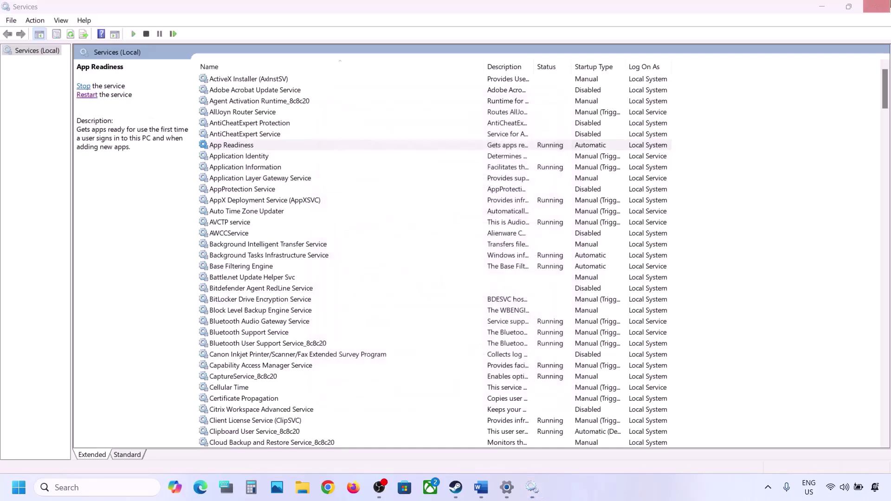
left_click(876, 6)
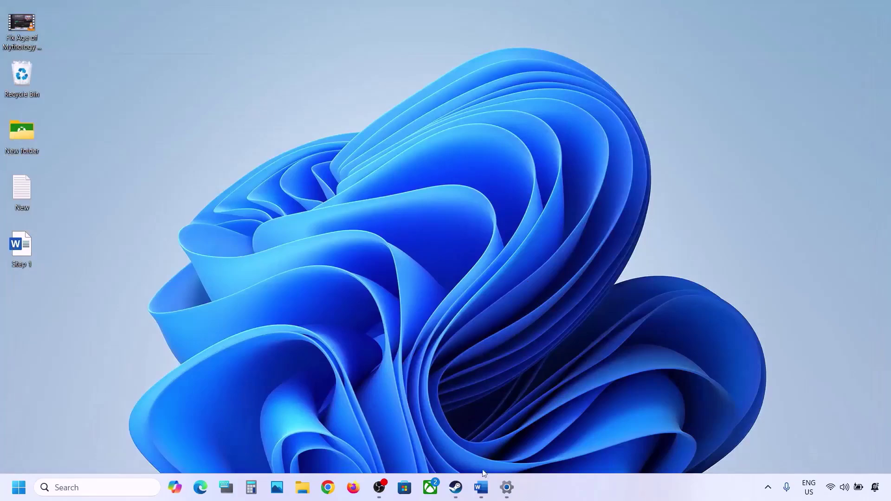
- Highlight $WinREAgent in Step 2 and find it on OS (C:), with hidden items shown
left_click(481, 487)
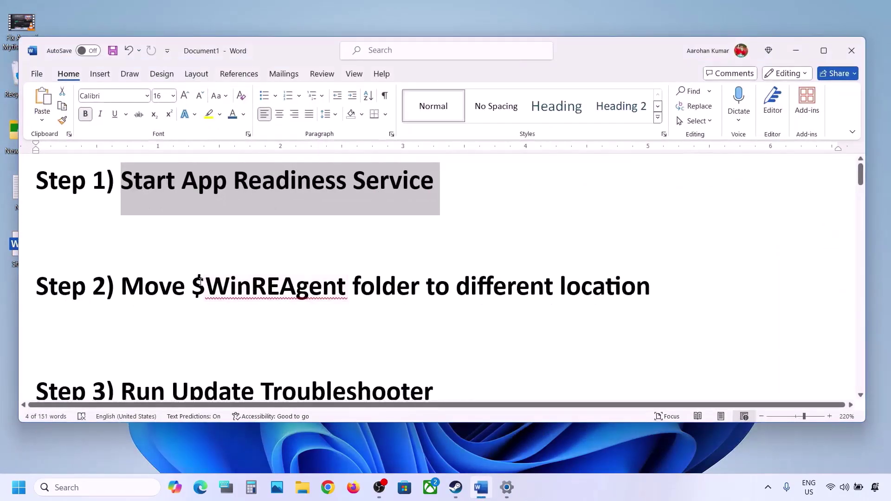
left_click_drag(197, 283, 345, 287)
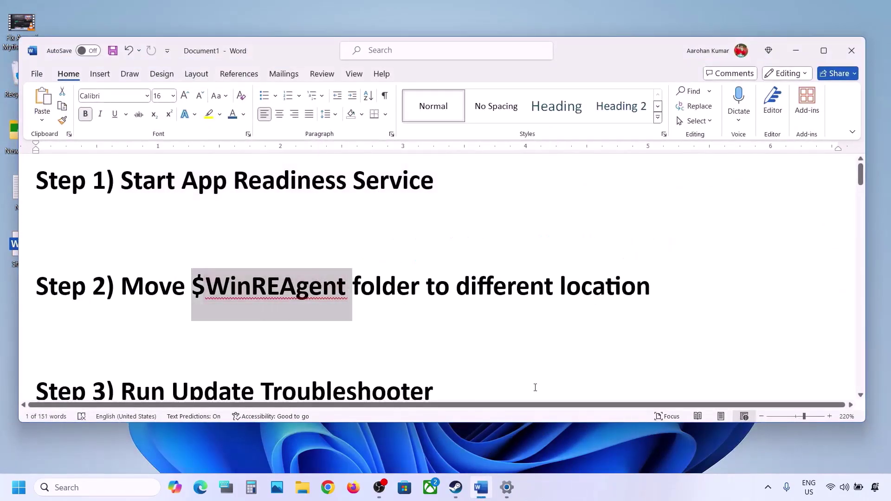
left_click(302, 488)
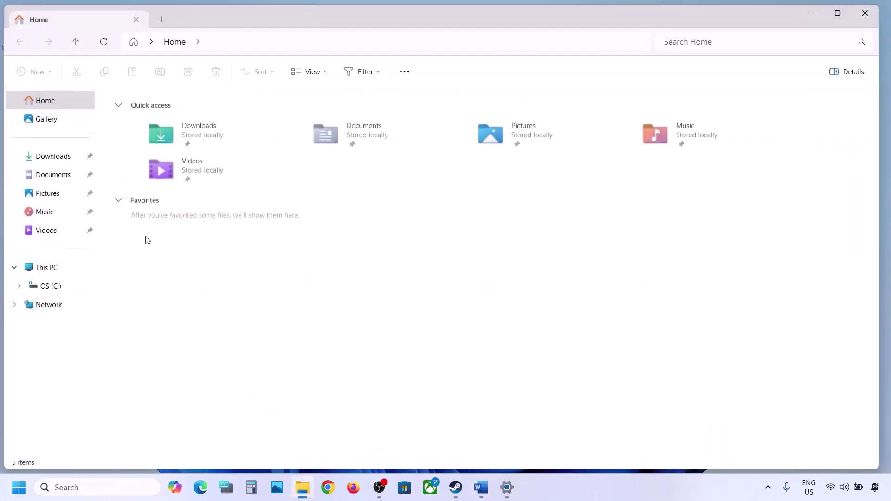
left_click(58, 272)
double_click(189, 122)
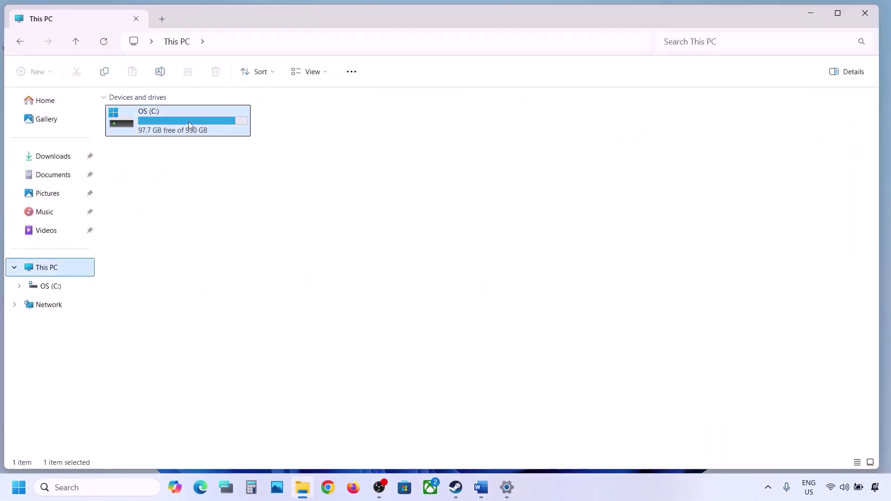
left_click(148, 170)
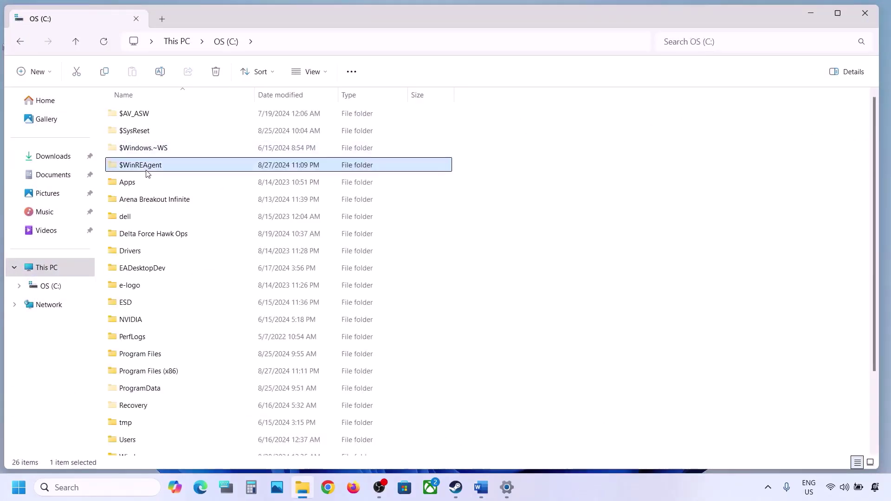
mouse_move(178, 169)
left_click(329, 70)
mouse_move(306, 294)
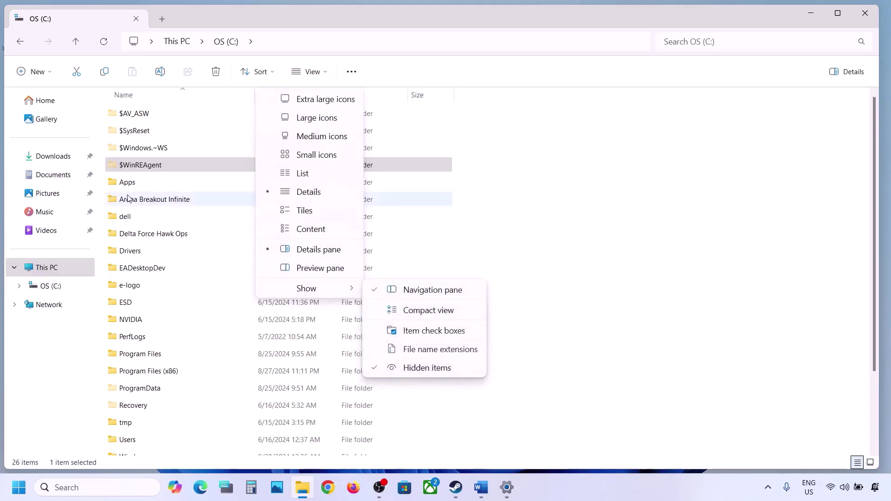
left_click(125, 166)
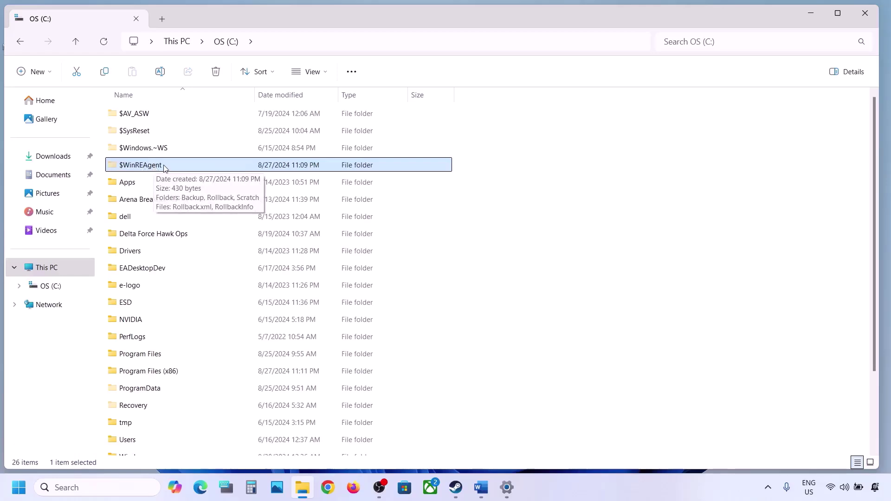
- Copy the $WinREAgent folder to the desktop and delete the original from C:
right_click(165, 168)
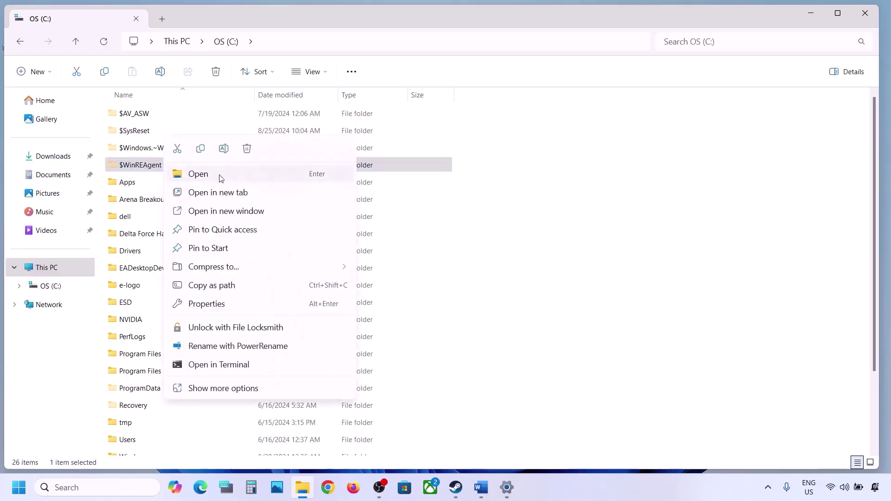
left_click(201, 150)
key("super+d")
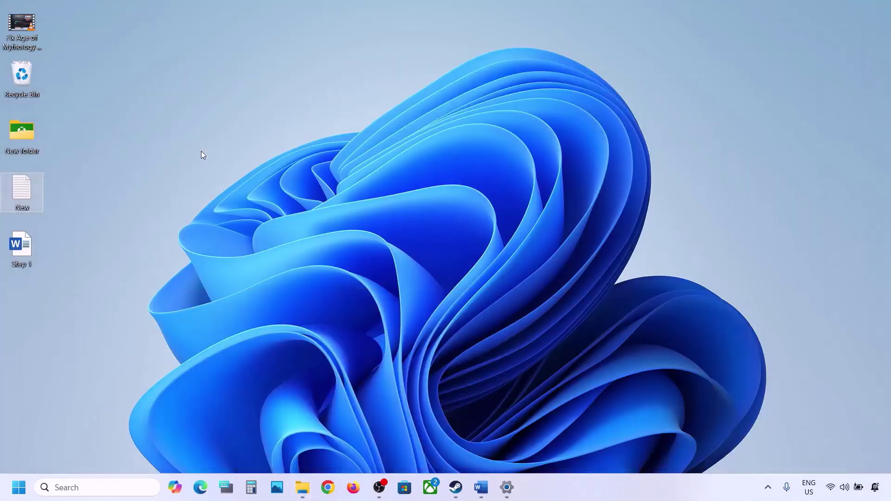
key("ctrl+v")
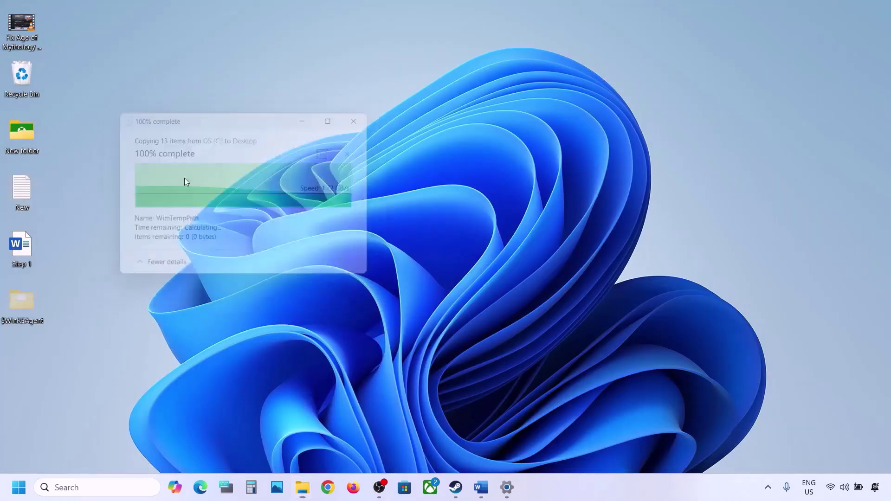
left_click(302, 491)
right_click(152, 166)
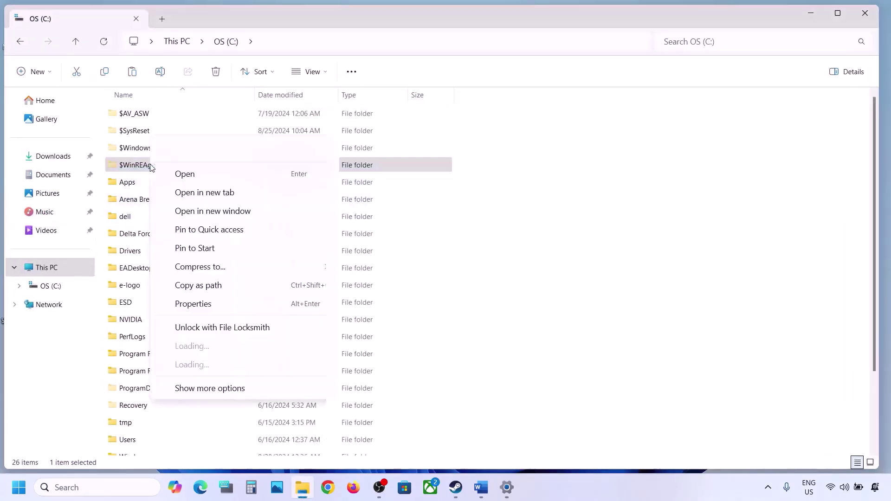
left_click(256, 149)
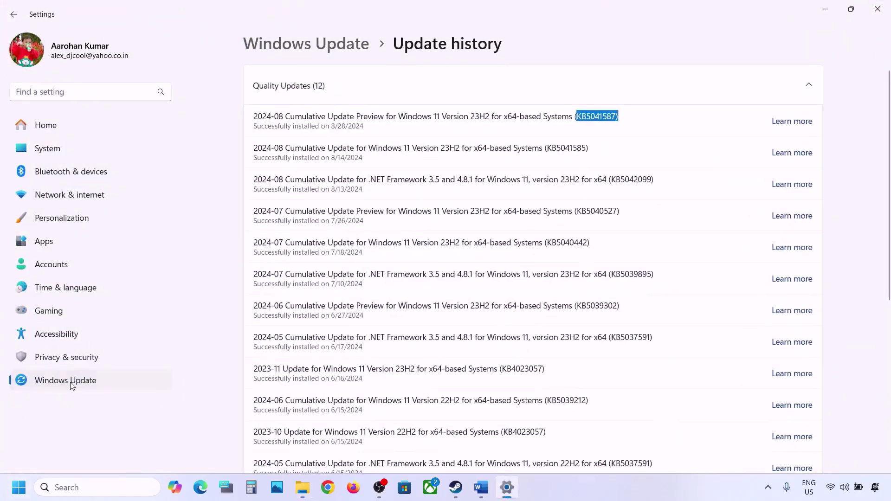
- Start Check for updates on Windows Update, view Power options without restarting, and minimize Settings
left_click(72, 386)
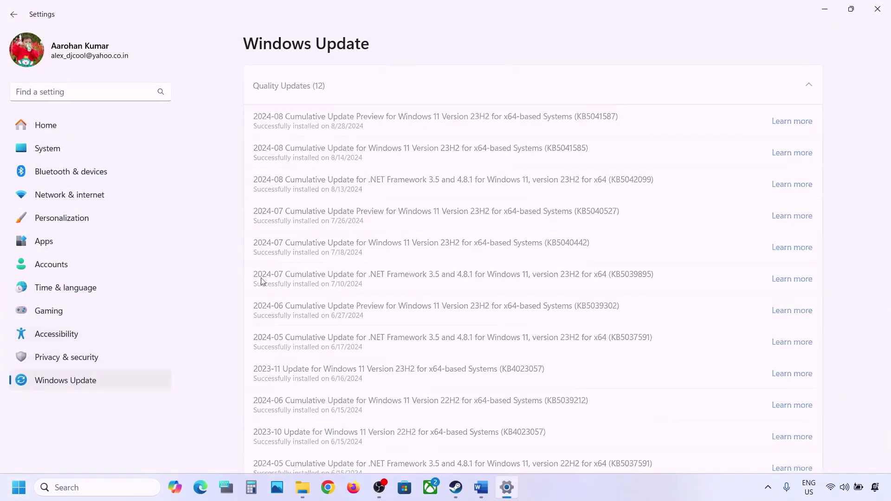
left_click(779, 99)
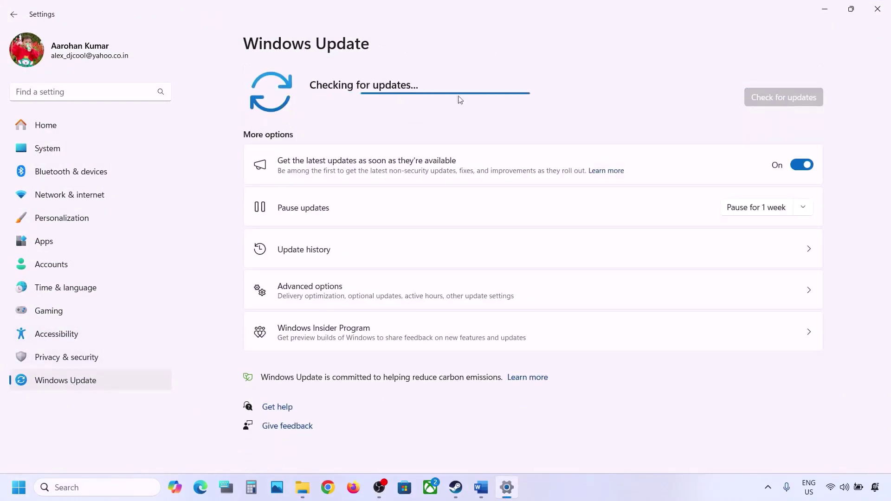
left_click(18, 487)
left_click(338, 448)
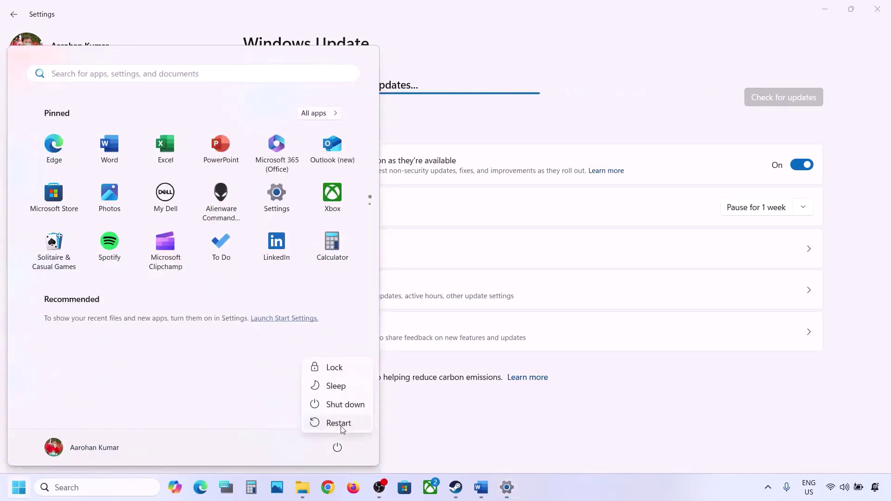
key("Escape")
left_click(831, 8)
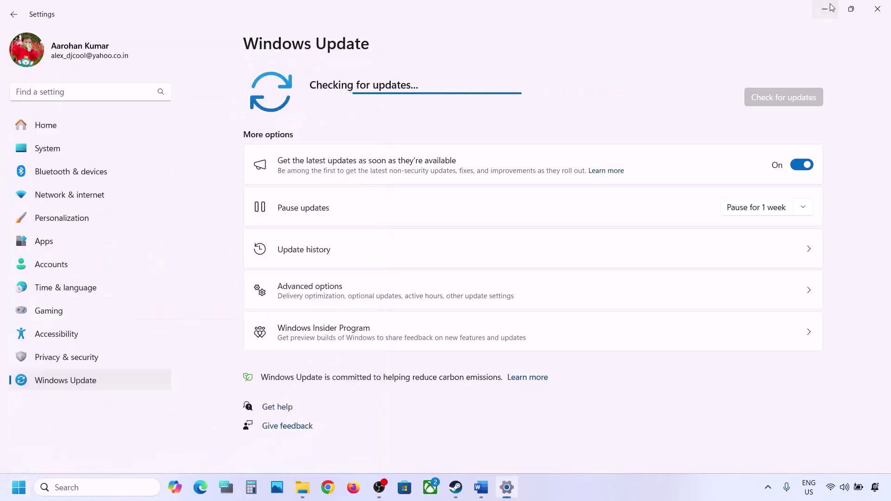
left_click(826, 9)
- Cut $WinREAgent from the desktop and paste it into the root of OS (C:)
key("super+d")
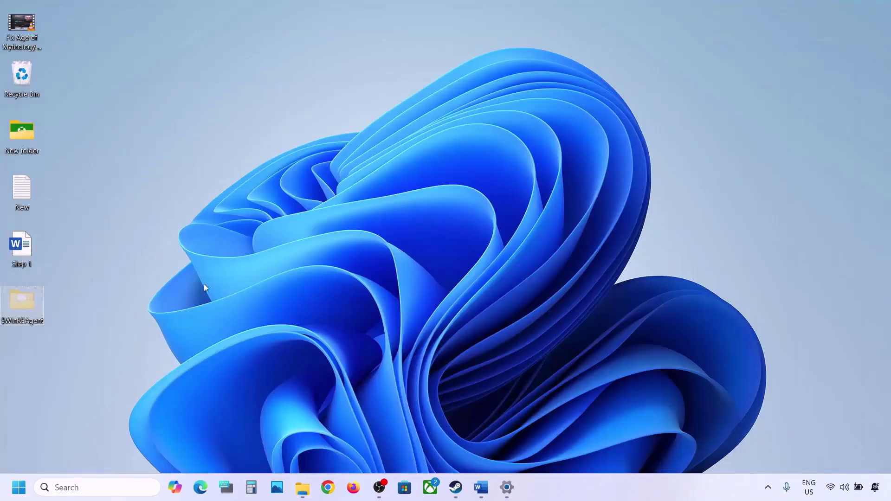
right_click(30, 305)
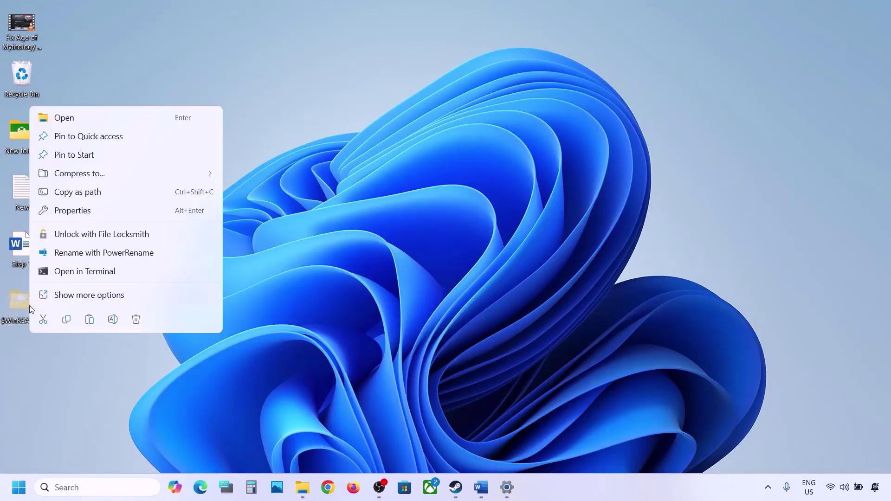
left_click(50, 322)
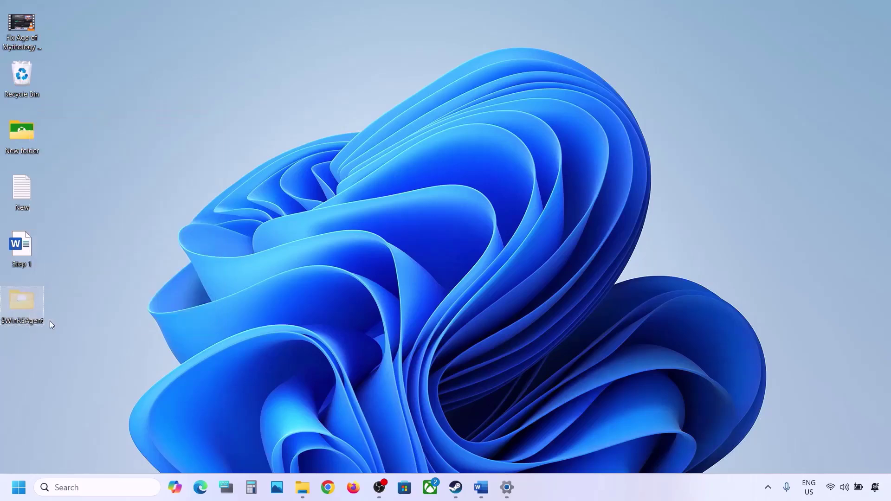
left_click(302, 488)
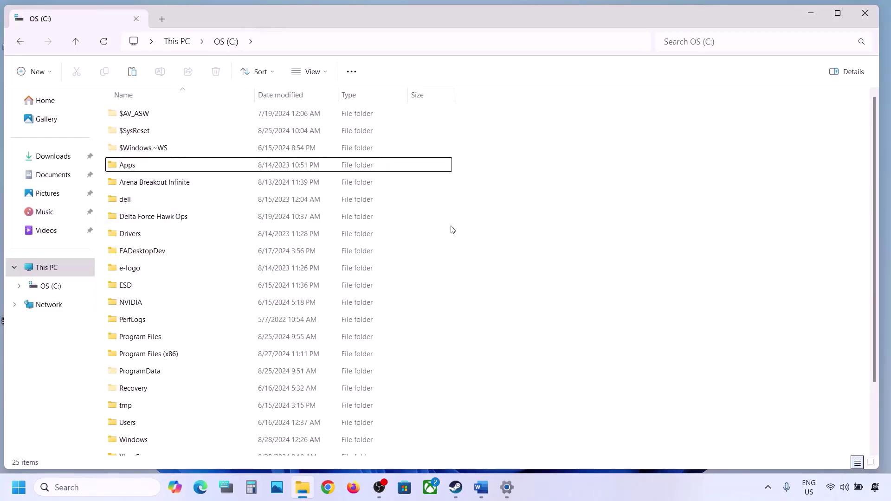
key("ctrl+v")
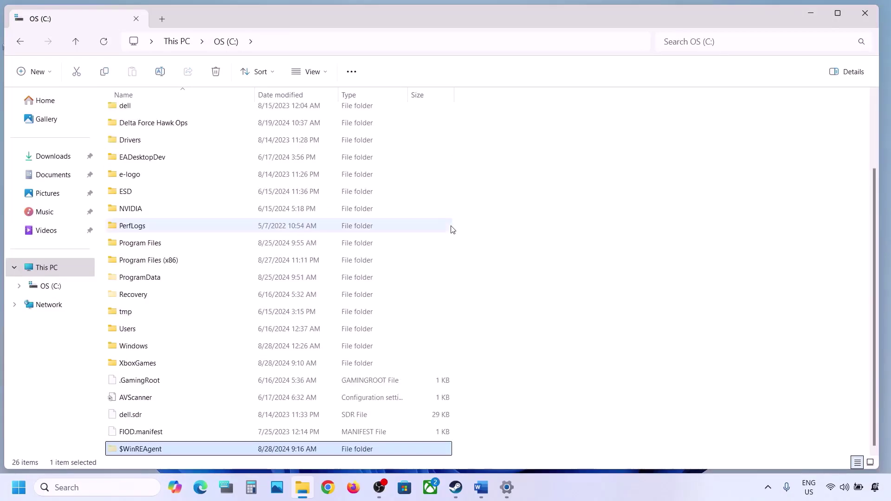
left_click(865, 13)
- Highlight the Step 3 heading in the Word notes
left_click(481, 487)
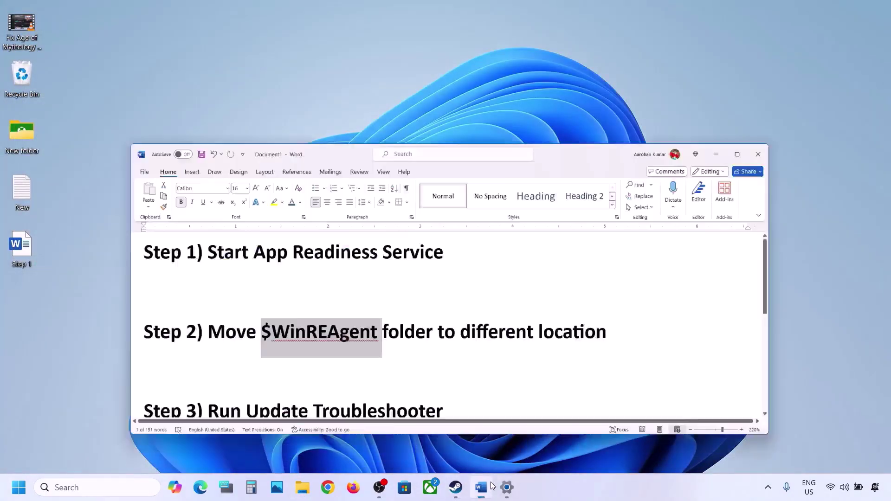
scroll(252, 326, "down", 1)
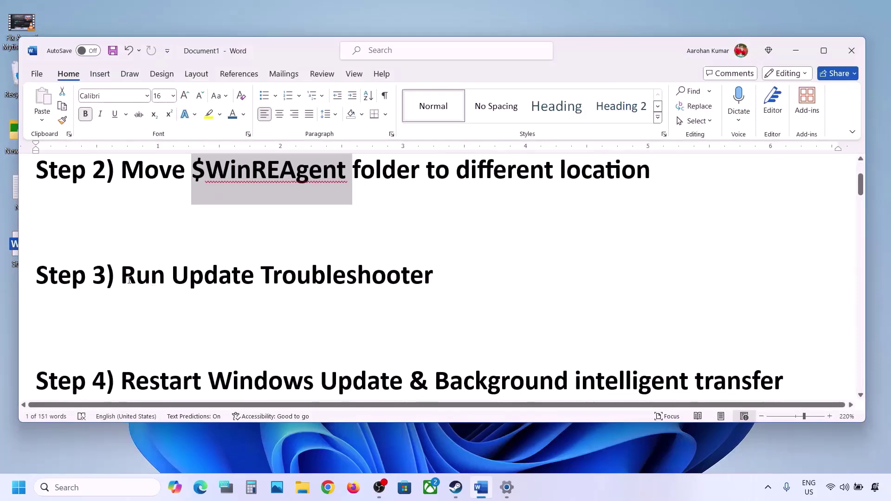
left_click_drag(129, 279, 464, 232)
- Run the Windows Update troubleshooter from System > Troubleshoot > Other troubleshooters
key("super+i")
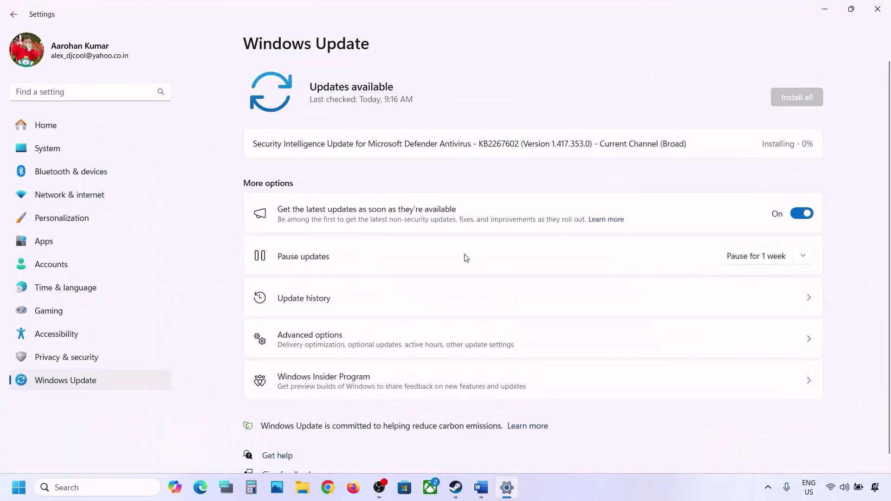
left_click(65, 157)
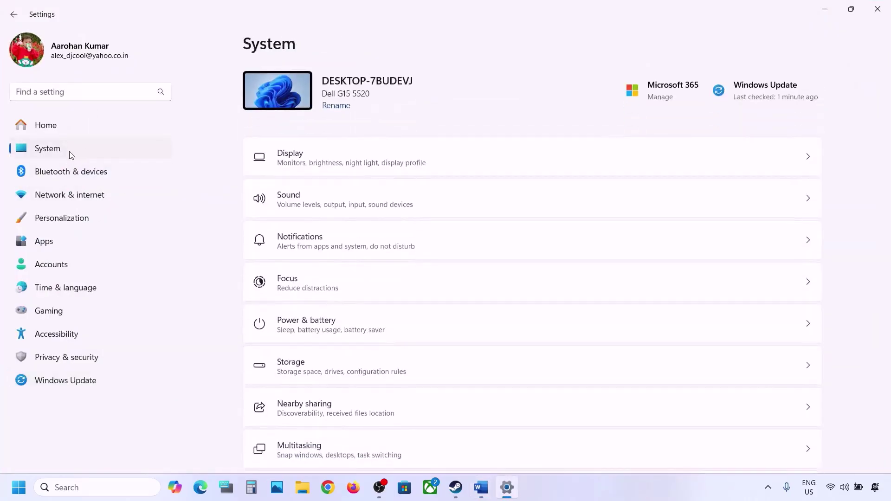
scroll(325, 308, "down", 5)
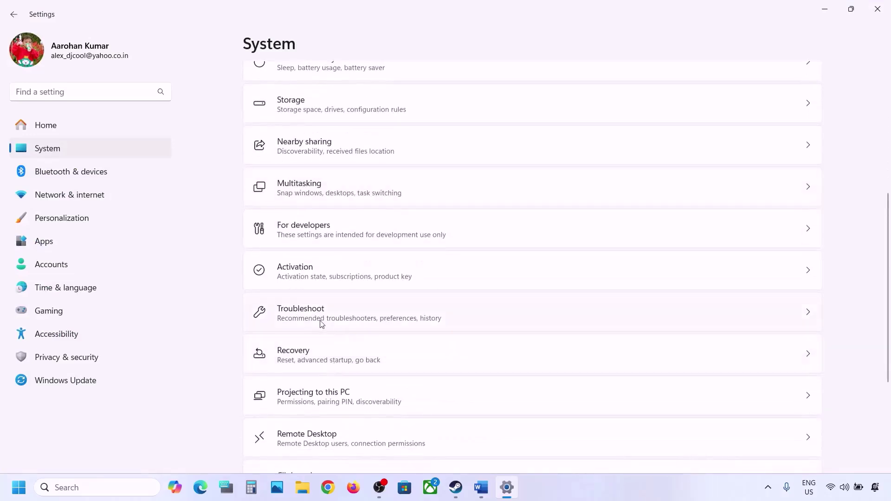
left_click(332, 320)
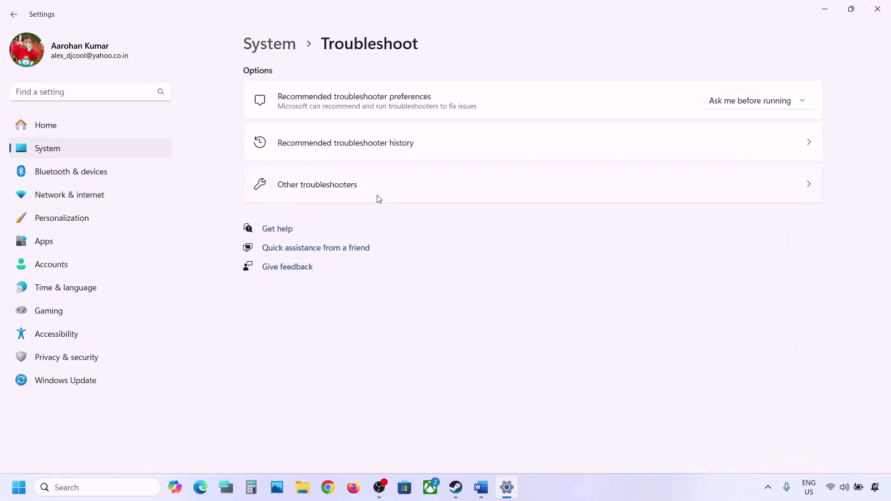
left_click(353, 193)
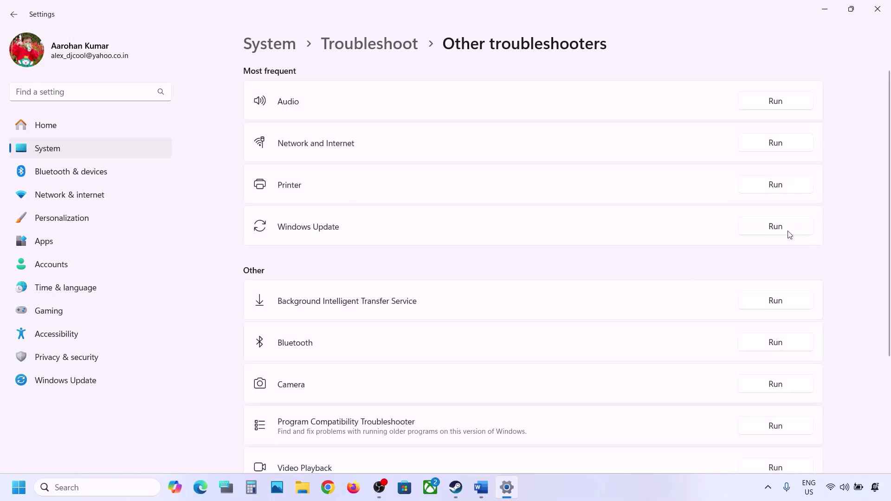
left_click(787, 232)
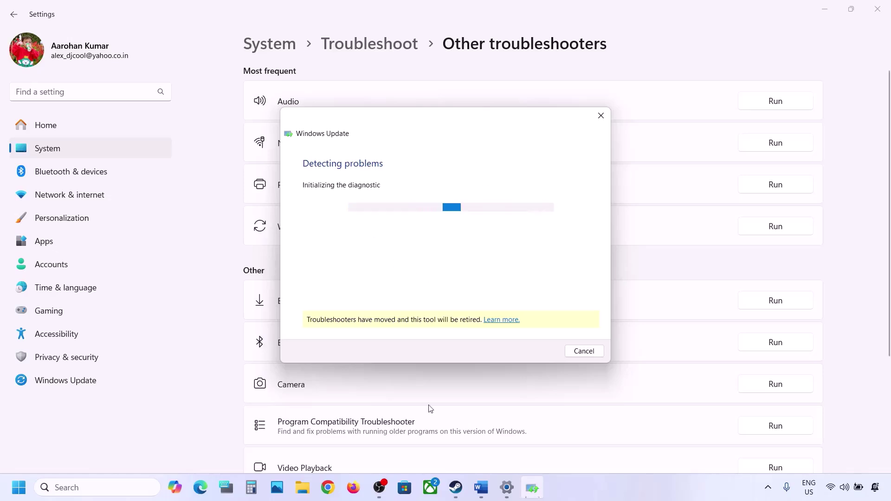
left_click(481, 487)
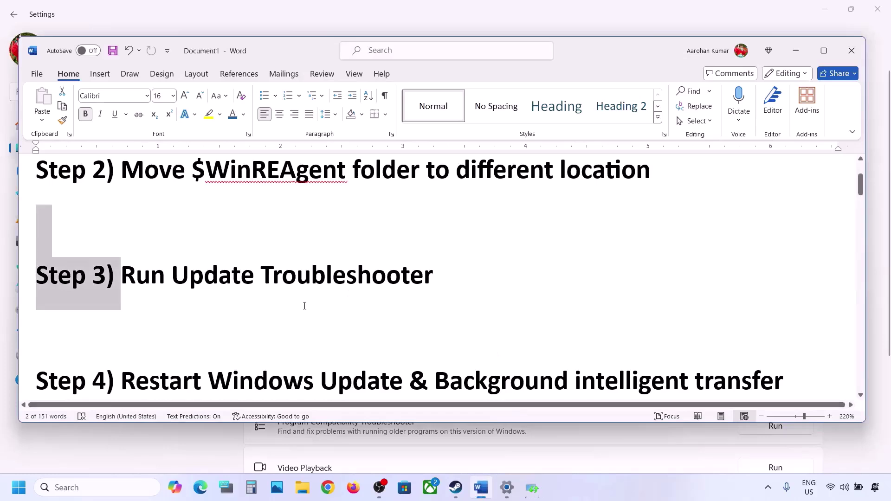
scroll(304, 306, "down", 2)
- Highlight the Step 4 restart instruction and open Services via a 'services' search
left_click_drag(122, 298, 592, 308)
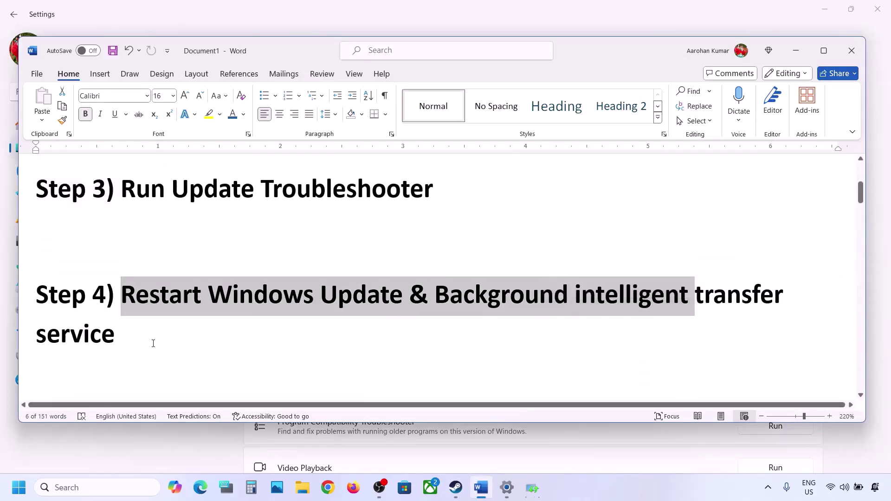
left_click(106, 486)
type("se")
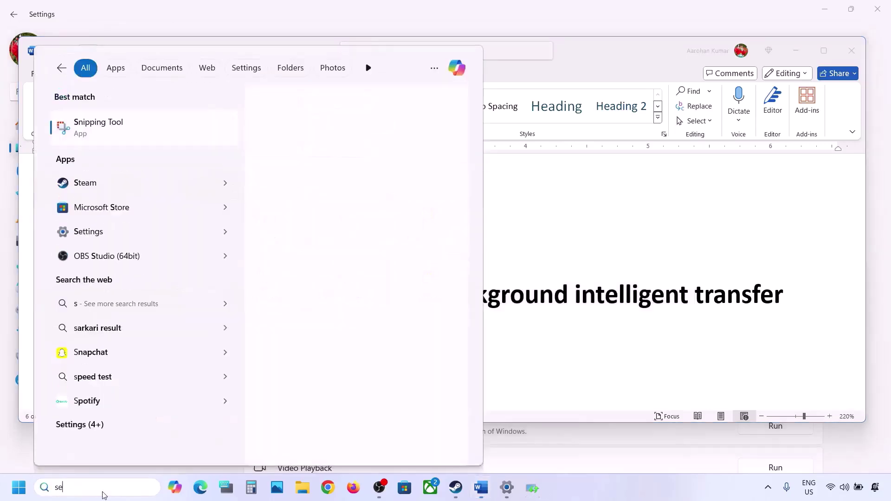
type("rvices")
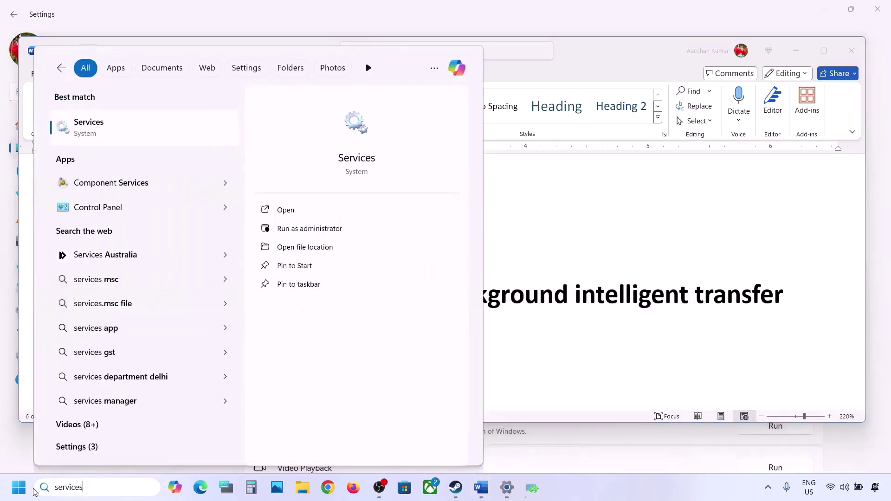
left_click(95, 124)
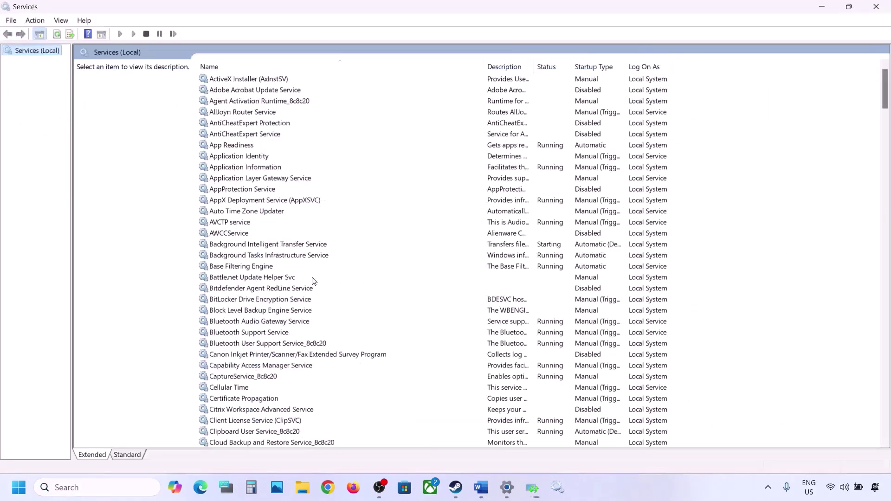
left_click(304, 311)
- Keep the Windows Update service's startup type at Automatic and apply it
key("w")
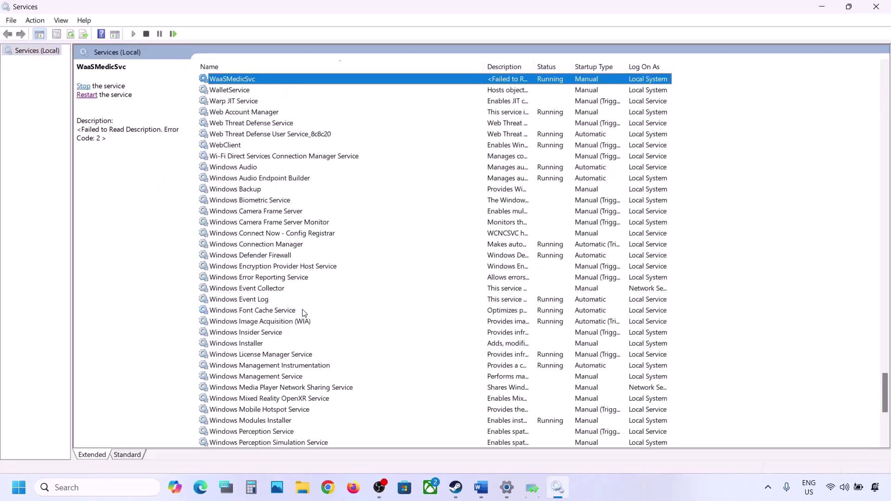
scroll(304, 312, "down", 8)
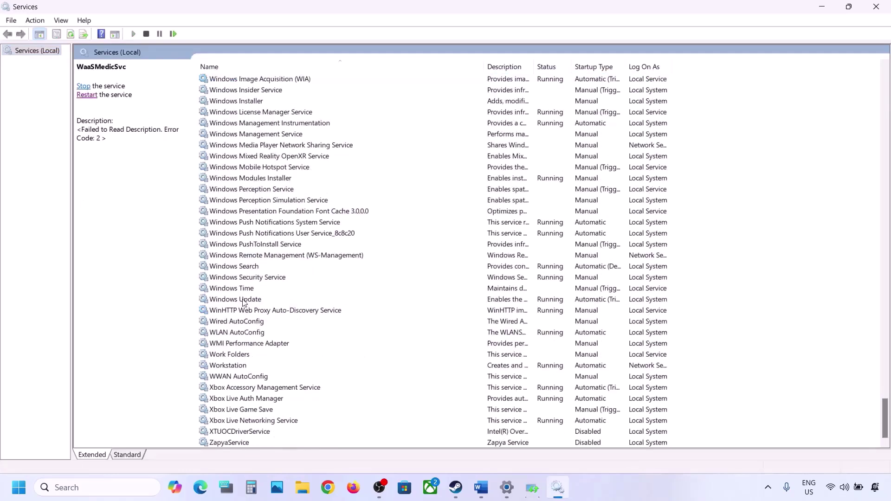
left_click(243, 300)
double_click(315, 304)
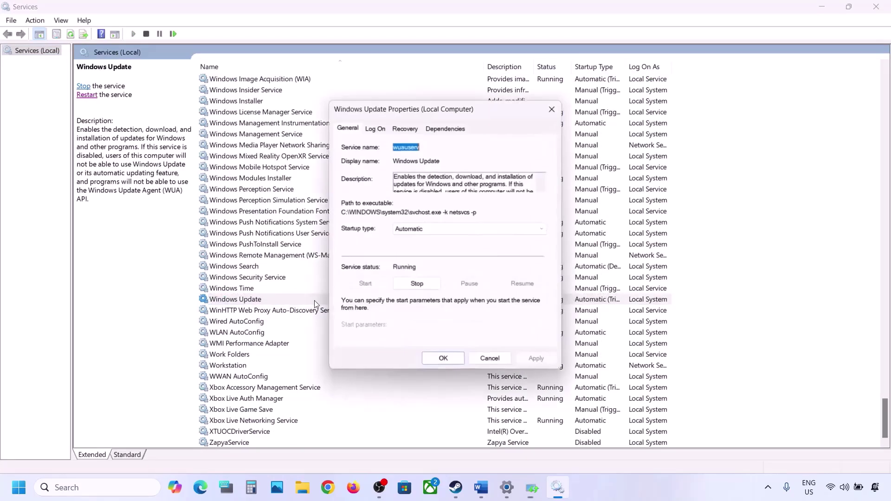
left_click(431, 230)
left_click(420, 247)
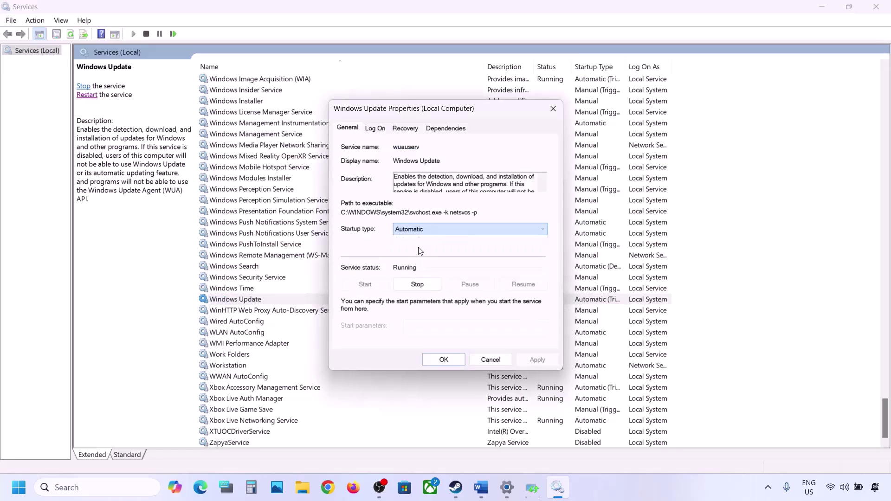
left_click(529, 358)
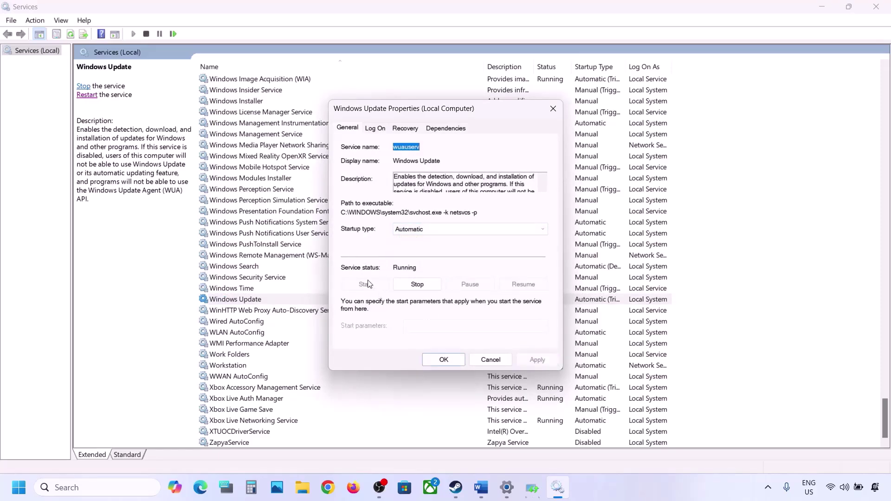
left_click(443, 360)
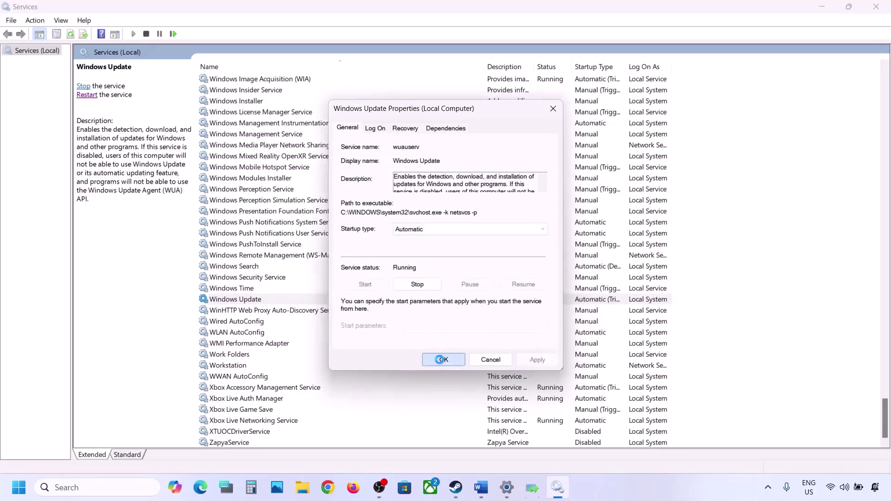
- Close the finished troubleshooter and restart the Windows Update service
key("alt+Tab")
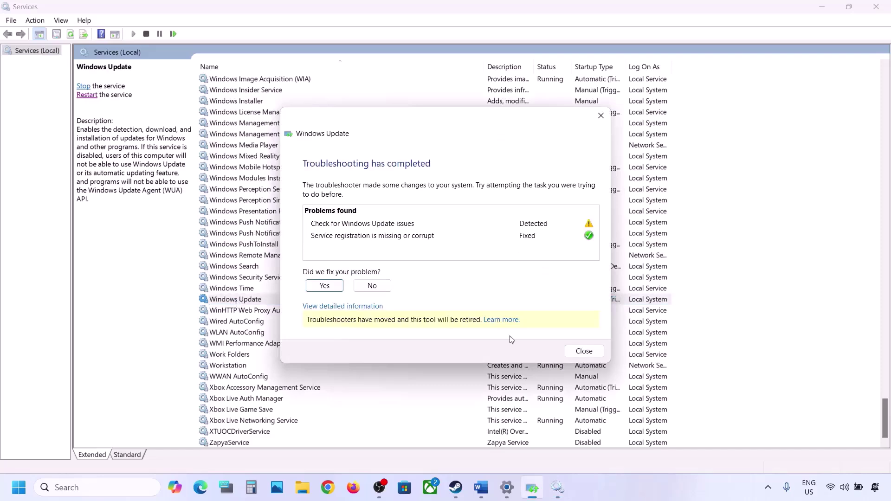
left_click(585, 350)
right_click(246, 301)
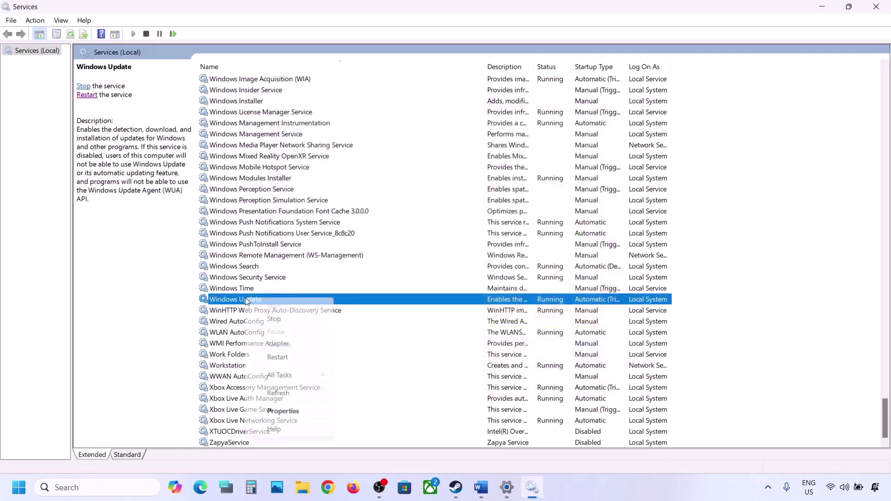
left_click(276, 357)
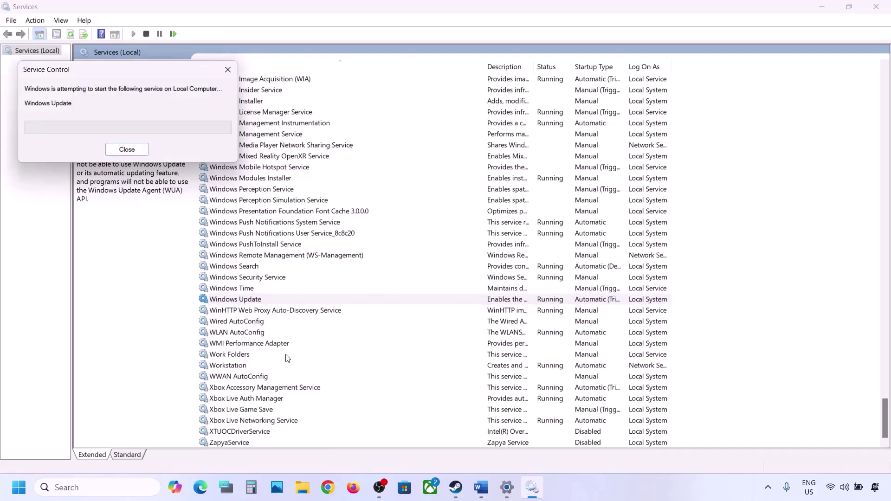
- Set Background Intelligent Transfer Service's startup type to Automatic and apply it
left_click(281, 246)
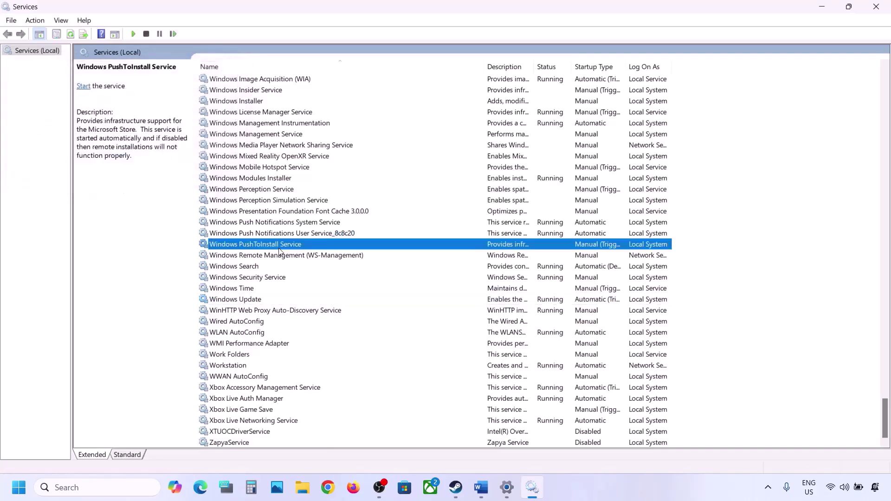
key("b")
scroll(281, 246, "up", 5)
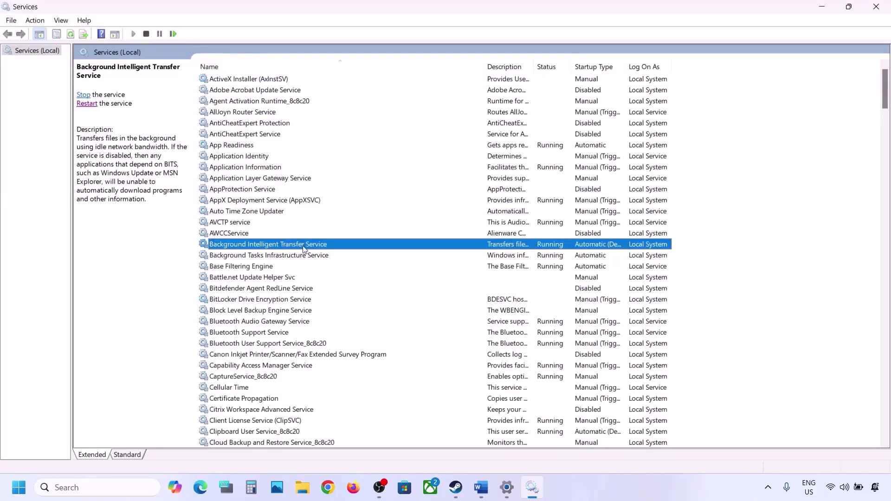
double_click(302, 246)
left_click(436, 229)
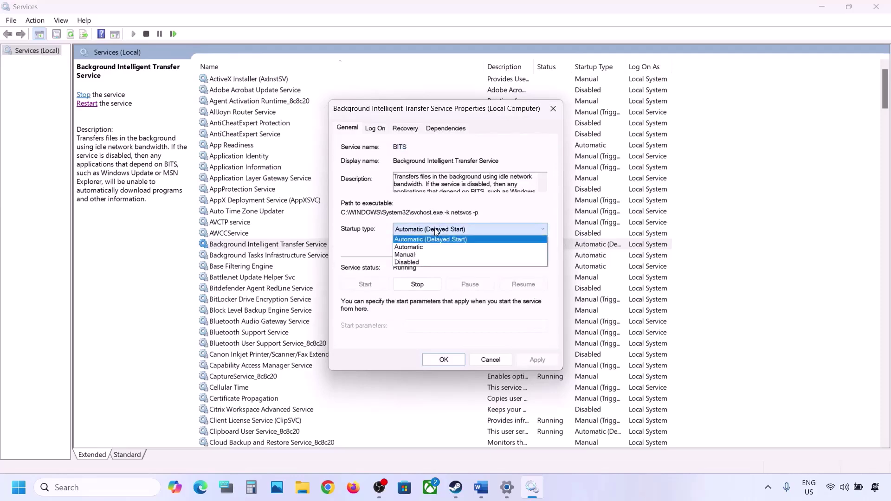
left_click(432, 247)
left_click(527, 360)
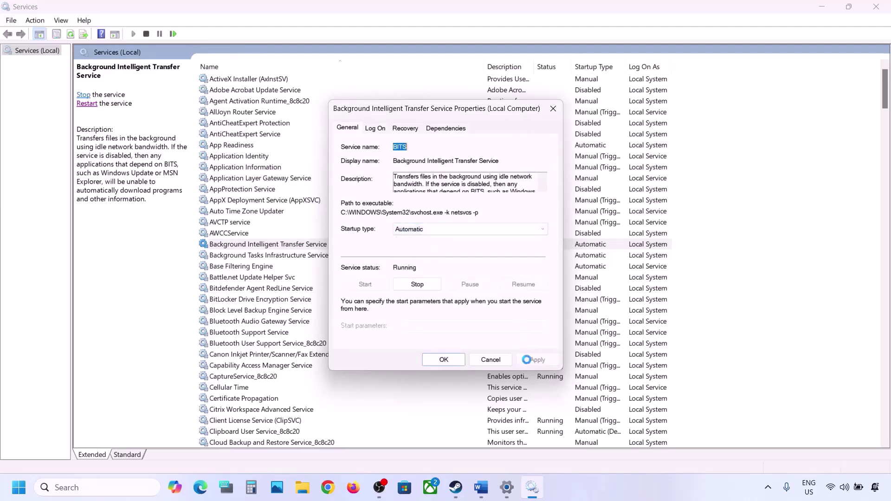
left_click(443, 359)
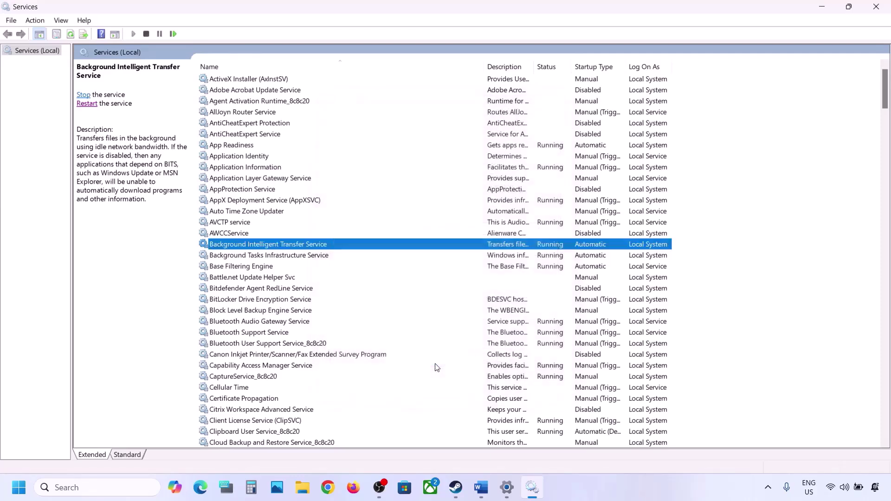
- Restart the Background Intelligent Transfer Service
right_click(285, 249)
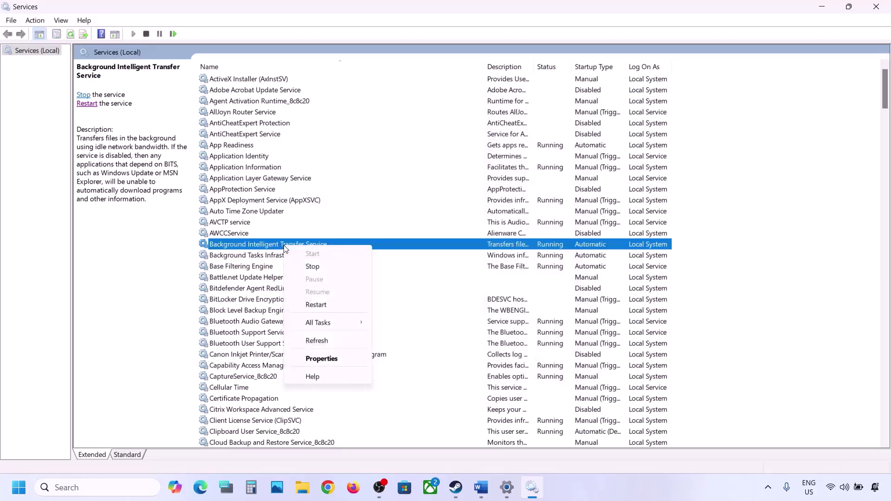
left_click(328, 307)
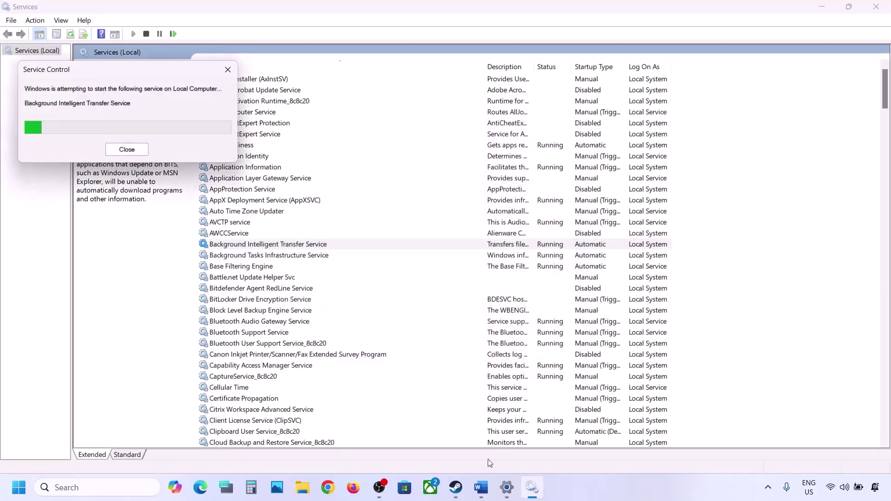
mouse_move(481, 489)
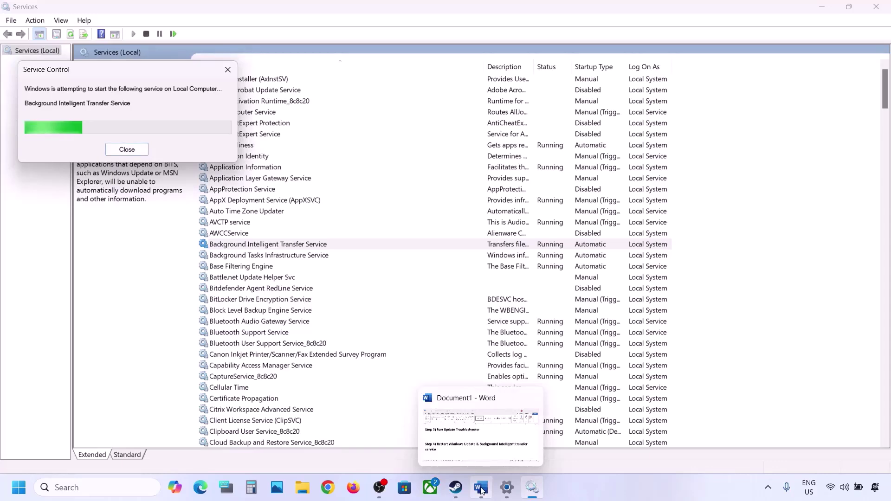
- Copy the Step 5 Installation Assistant URL from the Word notes and open a new Chrome tab
left_click(480, 487)
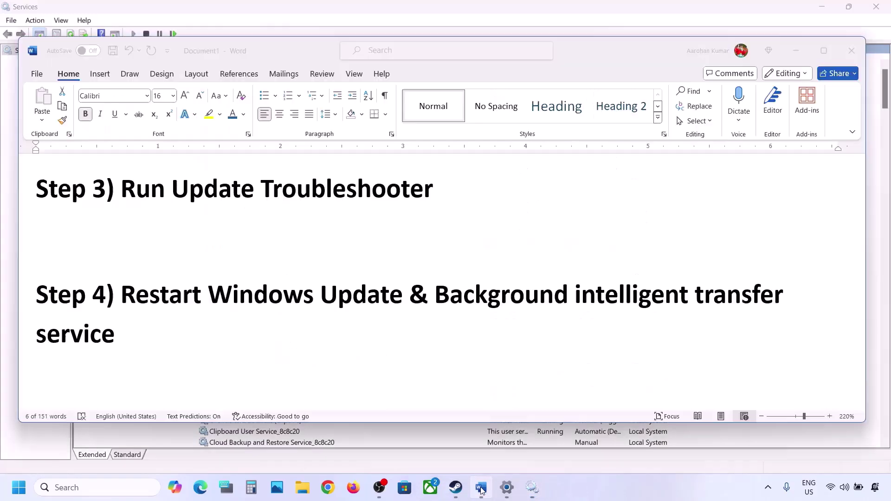
scroll(321, 362, "down", 2)
scroll(321, 361, "down", 1)
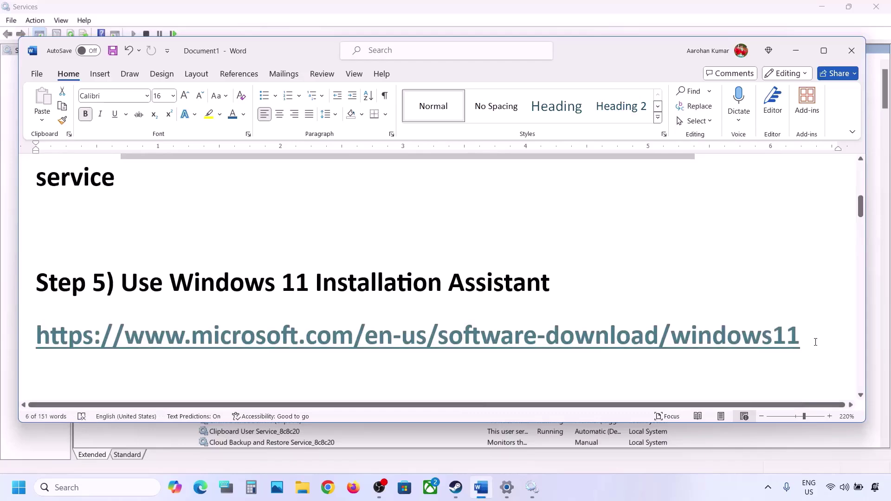
left_click_drag(815, 342, 74, 351)
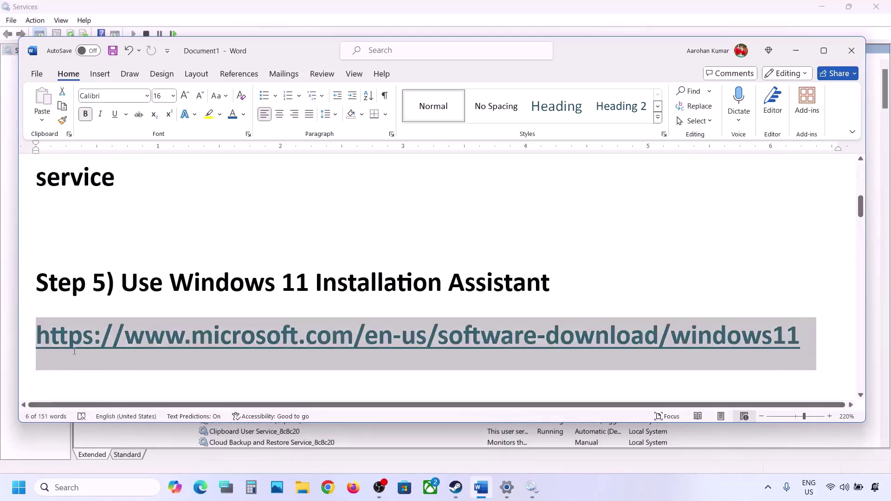
right_click(183, 327)
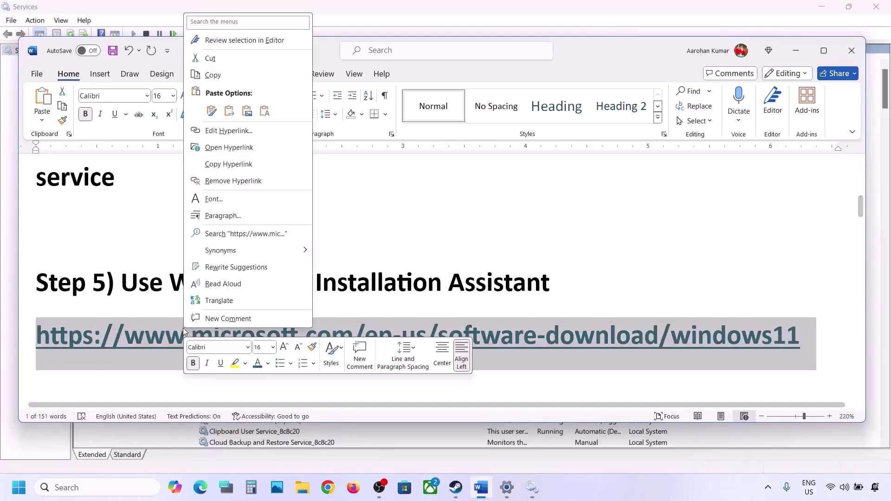
left_click(214, 75)
left_click(327, 478)
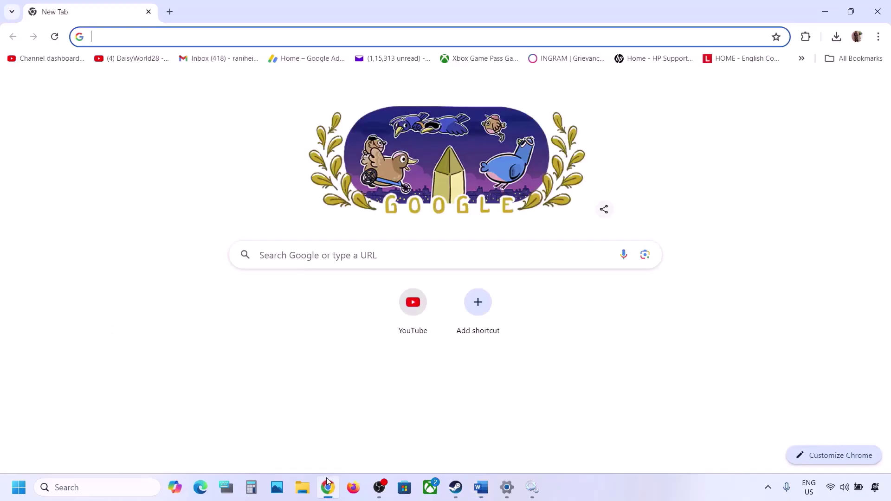
- Load the Windows 11 download page and download the Installation Assistant
key("ctrl+v")
key("Return")
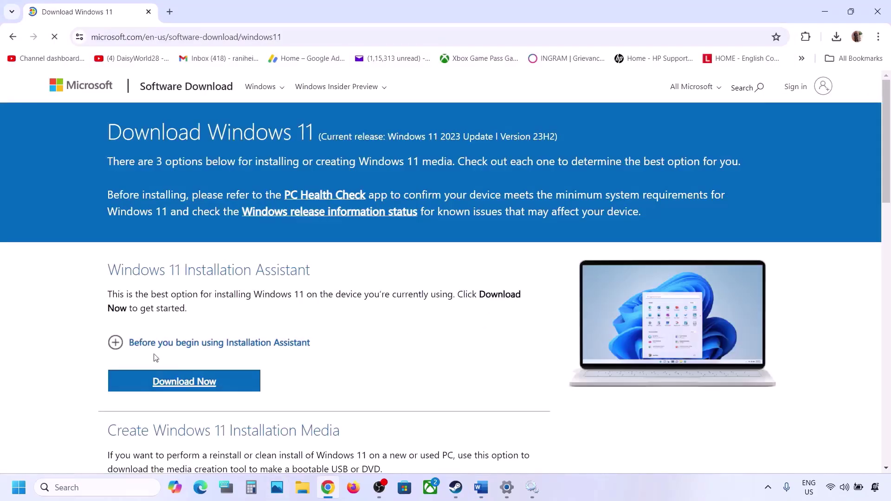
left_click_drag(110, 313, 343, 318)
scroll(341, 315, "down", 3)
left_click(200, 276)
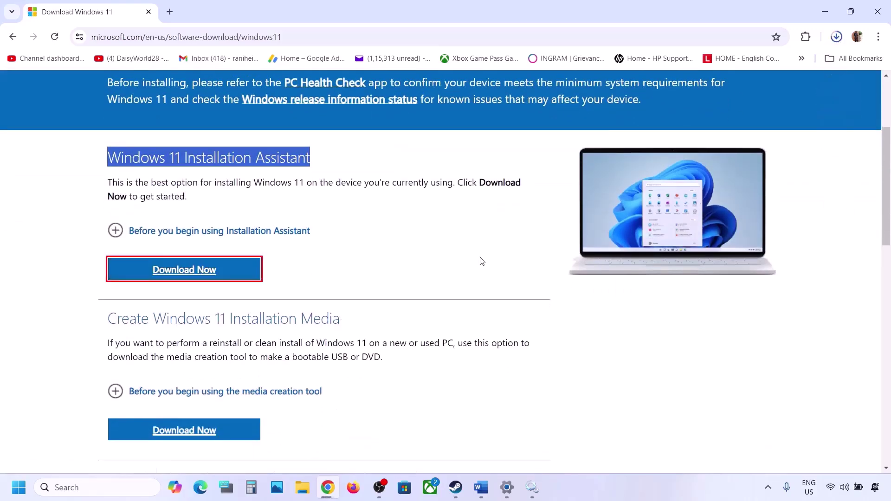
left_click(682, 64)
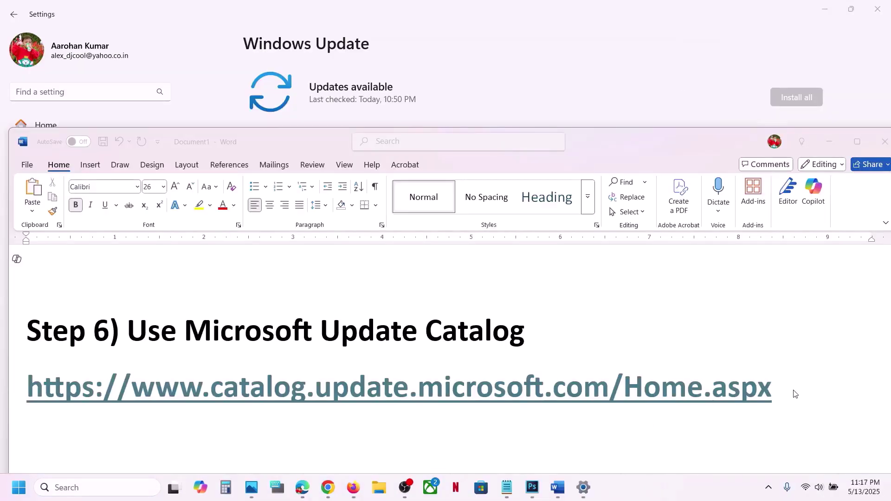
- Select the Step 6 Microsoft Update Catalog URL in Word and open a new Chrome window
left_click(785, 391)
left_click_drag(785, 391, 266, 426)
right_click(327, 494)
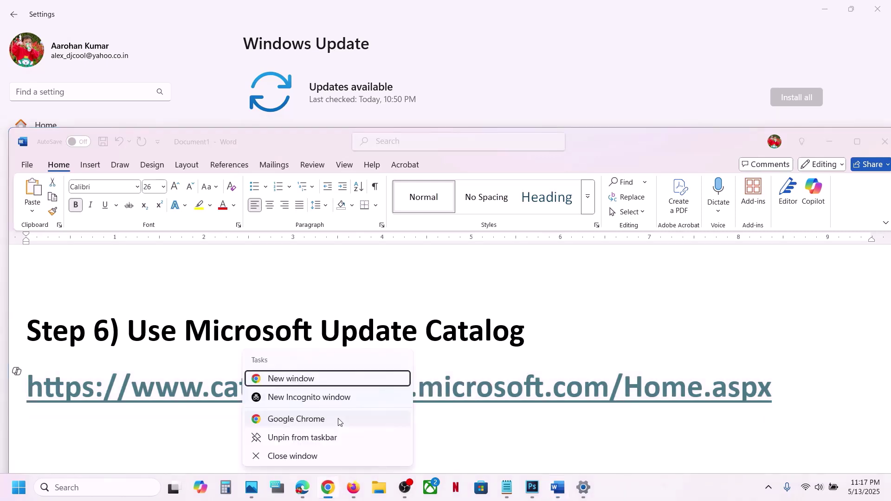
left_click(302, 383)
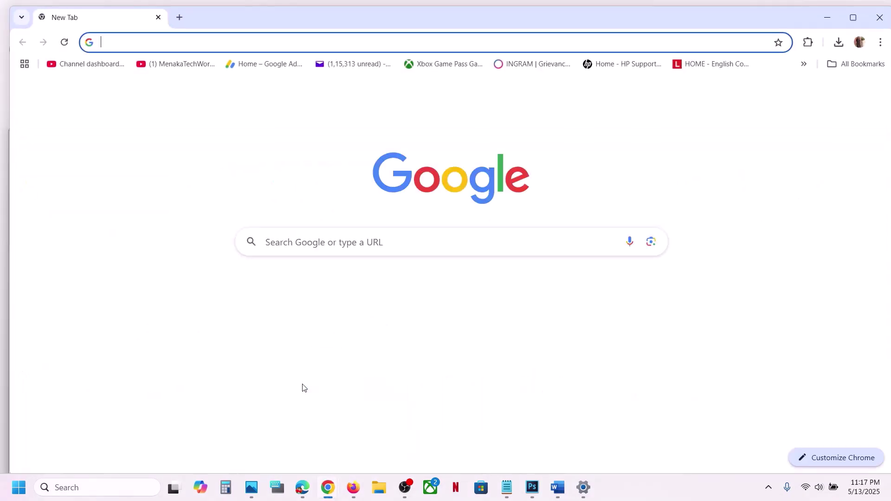
- Load the Microsoft Update Catalog and search it for KB5058411
key("ctrl+v")
key("Return")
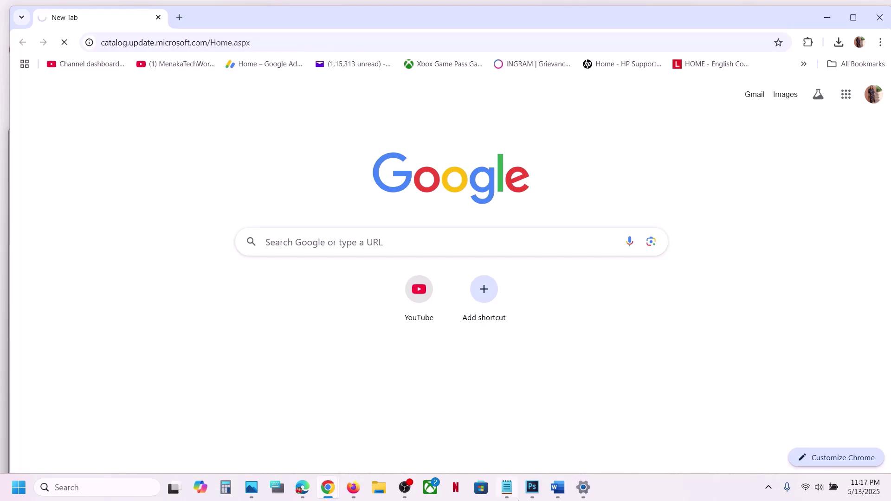
left_click(595, 493)
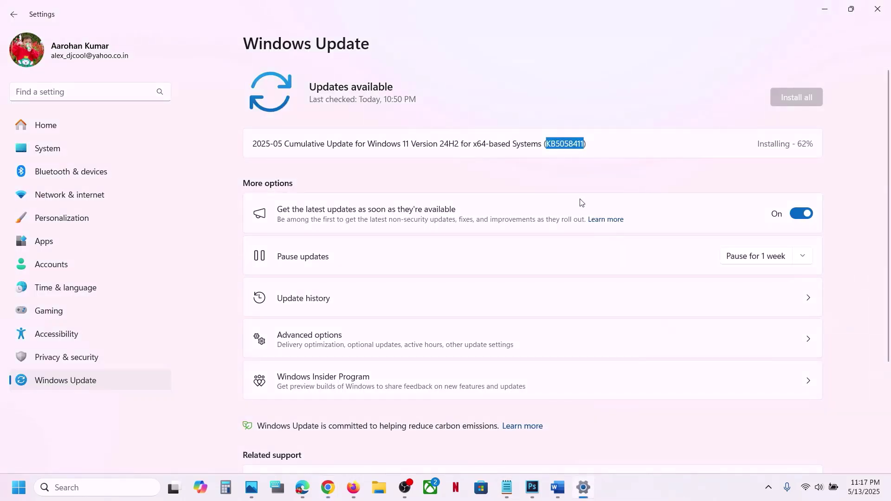
key("alt+Tab")
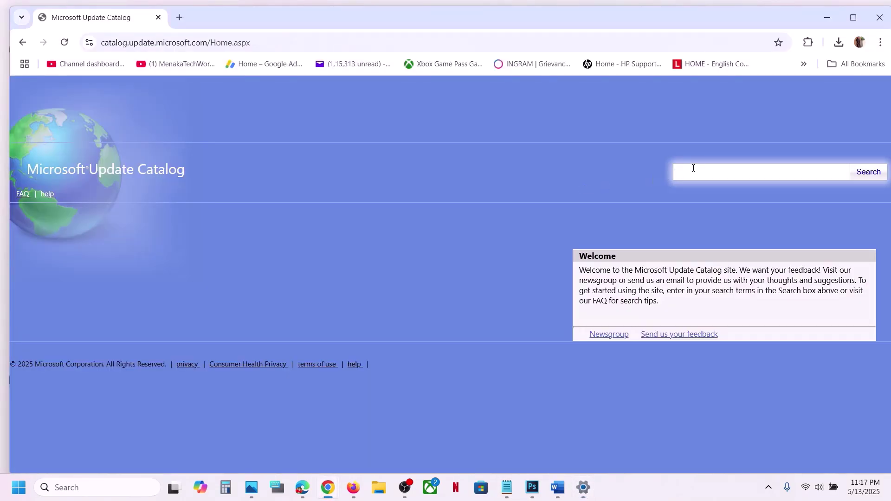
left_click(693, 168)
key("ctrl+v")
left_click(867, 174)
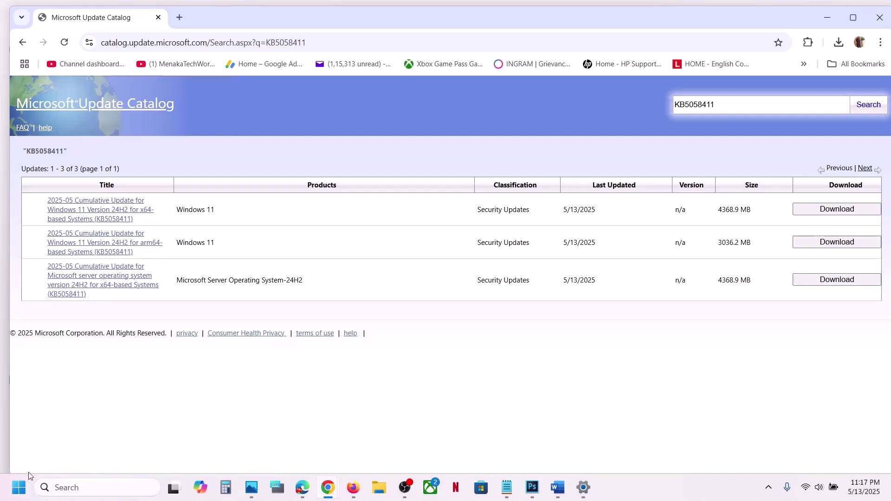
- Check Settings > System > About shows a 64-bit x64-based system, then close Settings
left_click(18, 487)
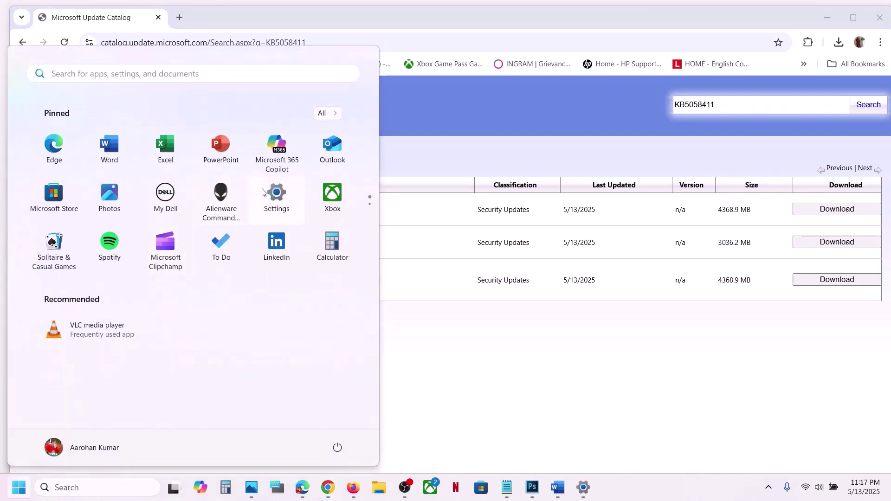
left_click(274, 196)
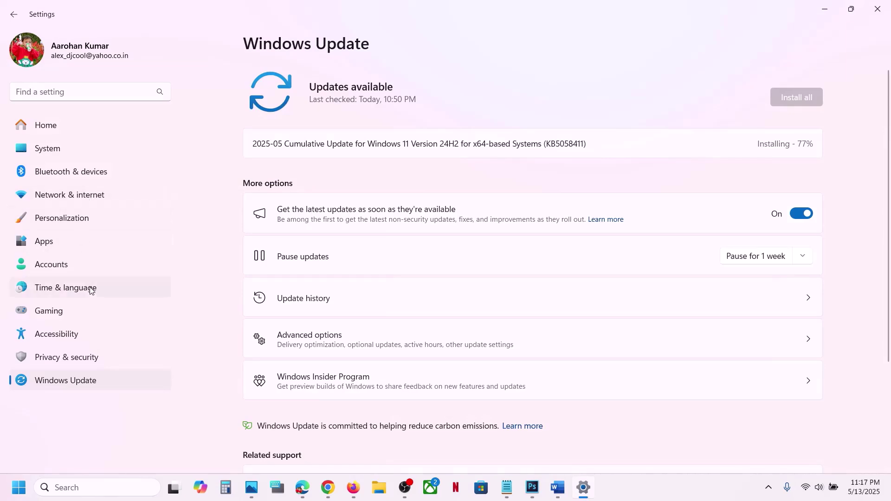
left_click(57, 154)
scroll(389, 328, "down", 10)
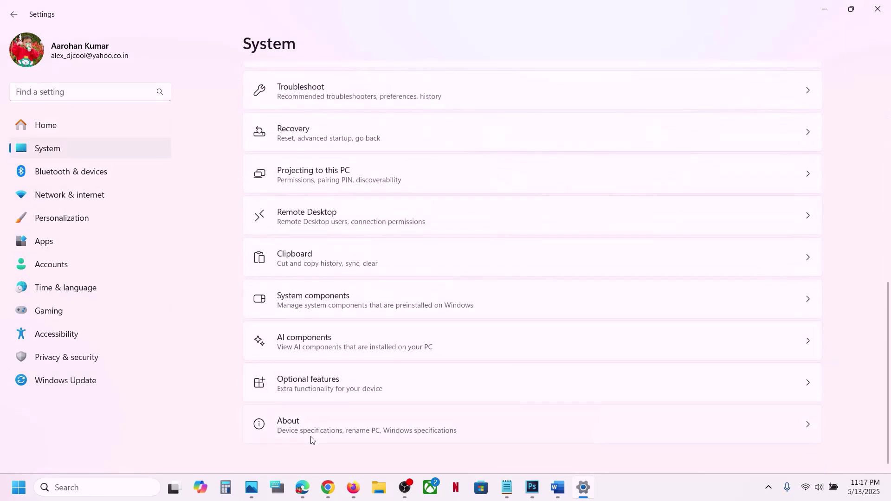
left_click(404, 424)
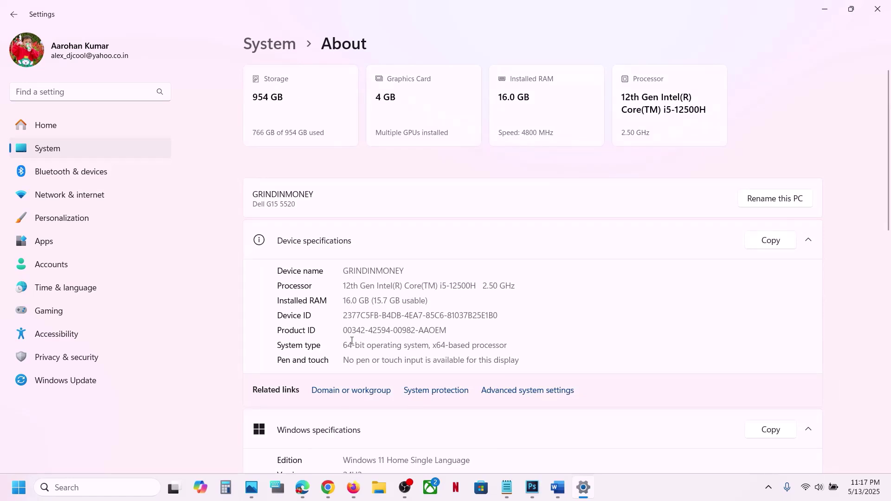
left_click_drag(346, 344, 469, 336)
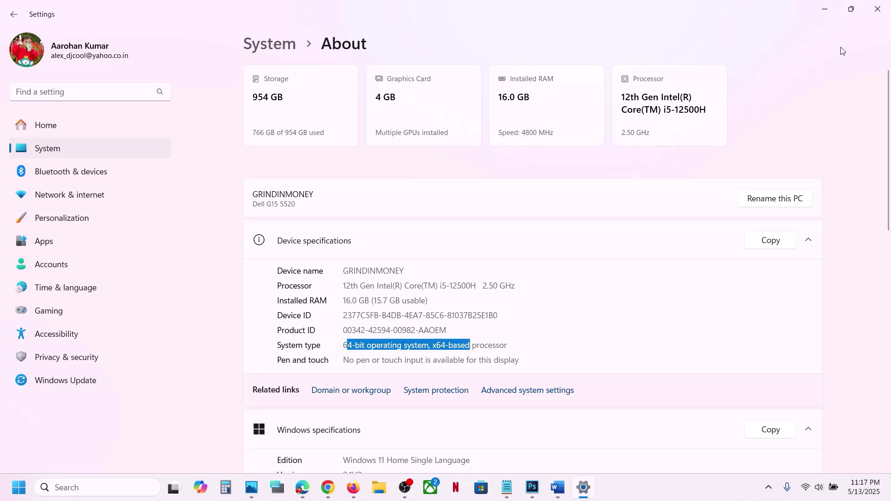
left_click(880, 11)
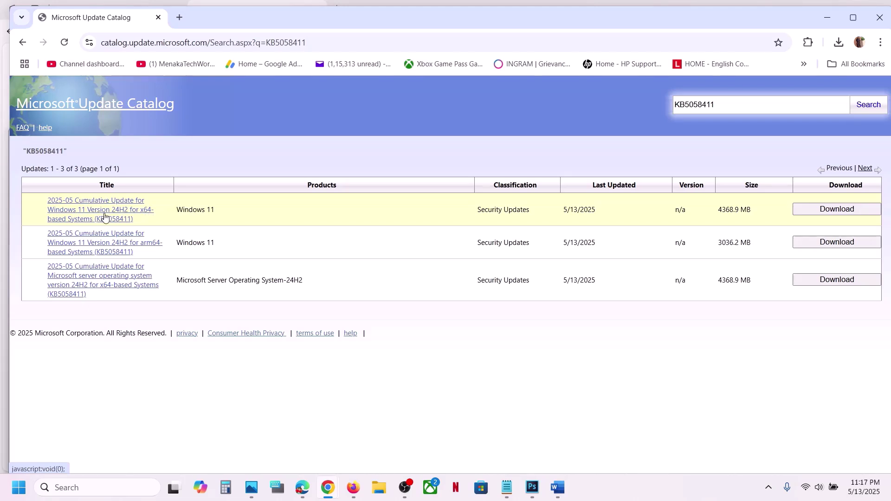
- Download the kb5058411 x64 .msu for Windows 11 24H2 and close the links window
left_click(844, 209)
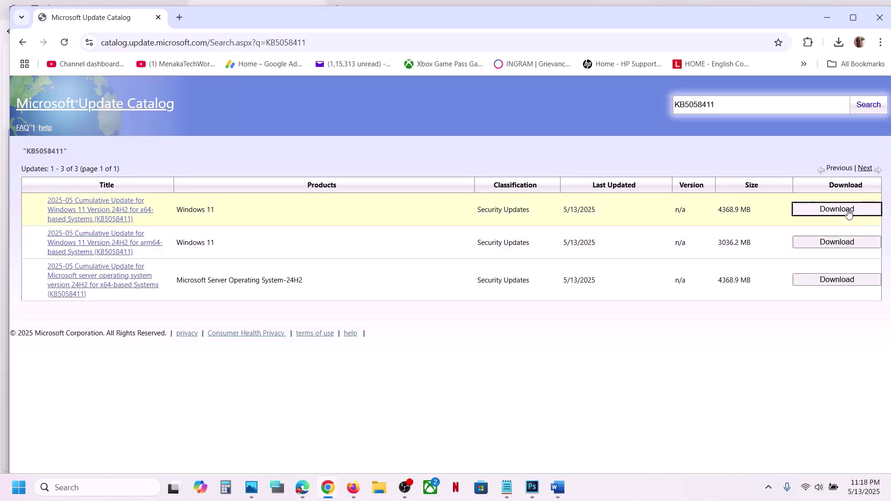
left_click_drag(247, 13, 478, 86)
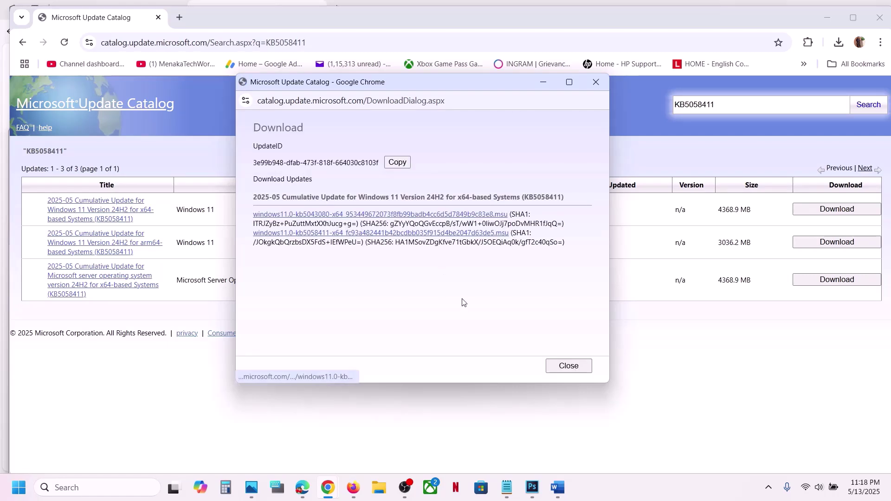
left_click(325, 236)
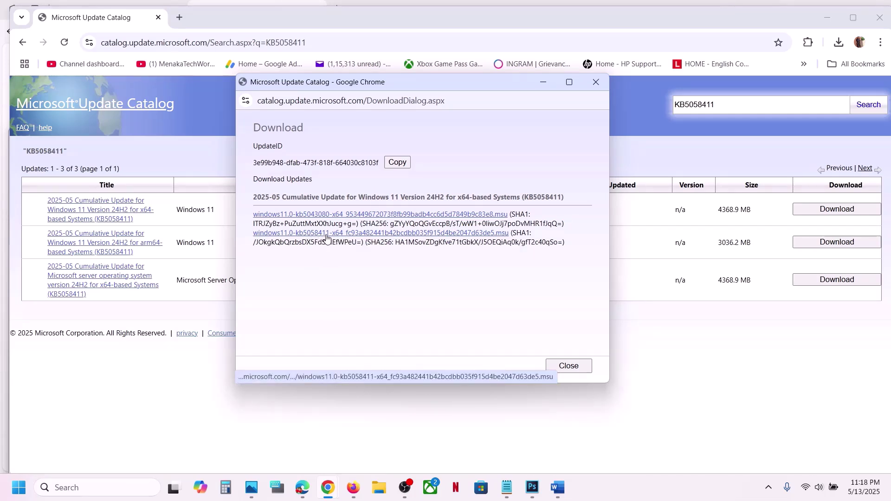
left_click(598, 102)
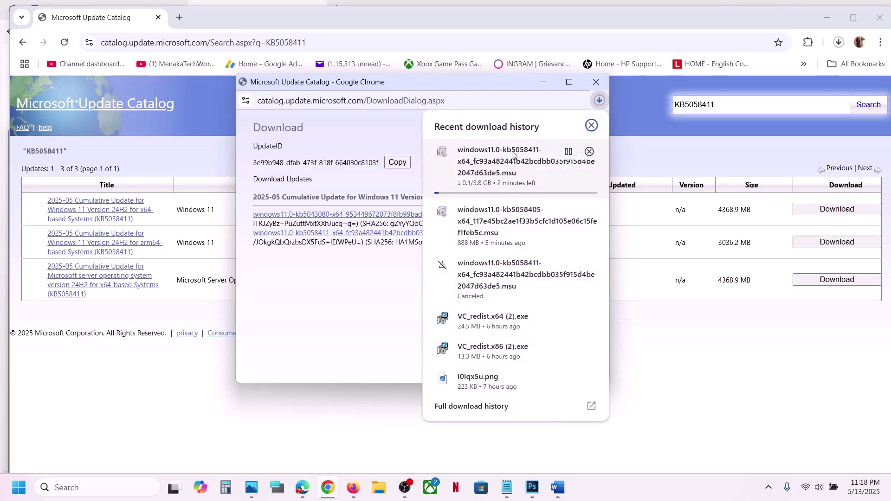
left_click(371, 266)
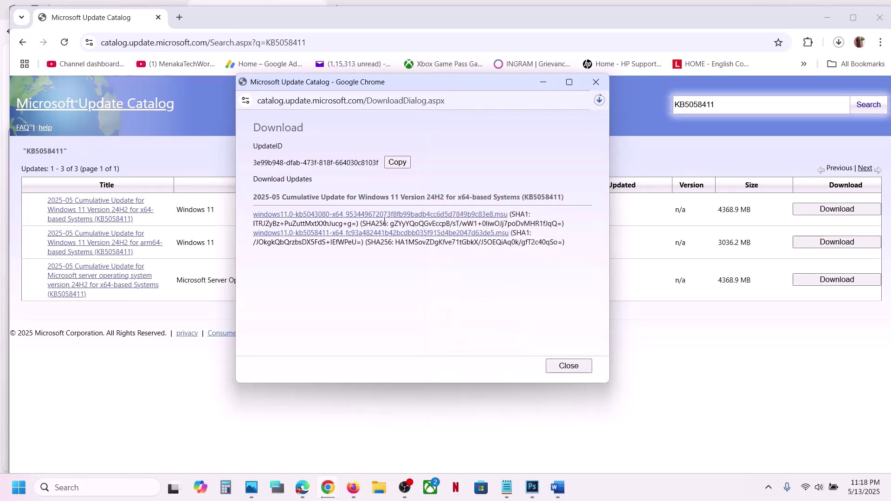
left_click(691, 376)
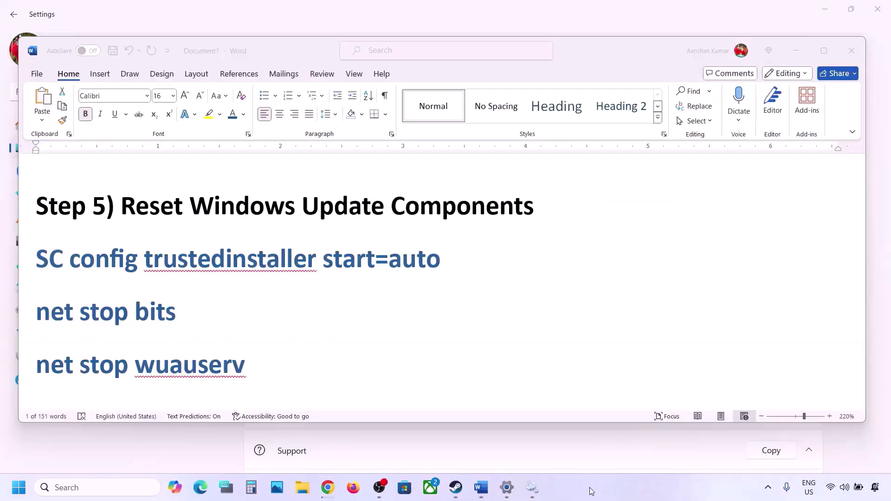
- Copy the Step 5 commands from SC config trustedinstaller start=auto to net start appidsvc
left_click(149, 213)
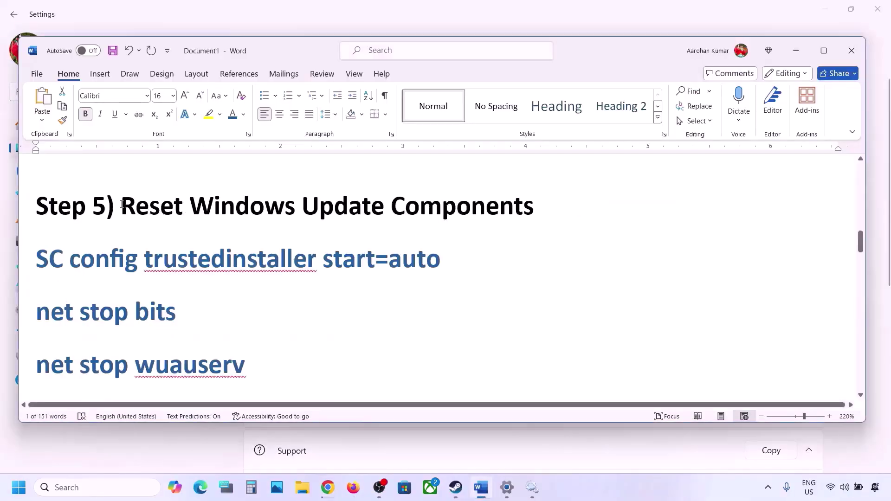
left_click_drag(143, 213, 529, 201)
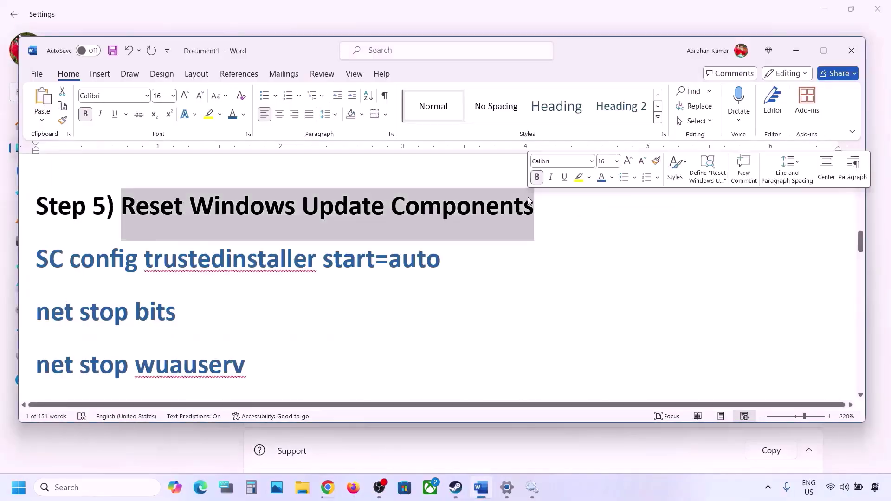
triple_click(37, 257)
key("shift+Down")
key("shift+Down")
key("shift+Down")
key("shift+Down")
key("shift+Down")
key("shift+Down")
key("shift+Down")
key("shift+Down")
key("shift+Down")
key("shift+Down")
key("shift+Down")
key("shift+Down")
key("shift+Down")
key("shift+Down")
key("shift+Down")
key("shift+Down")
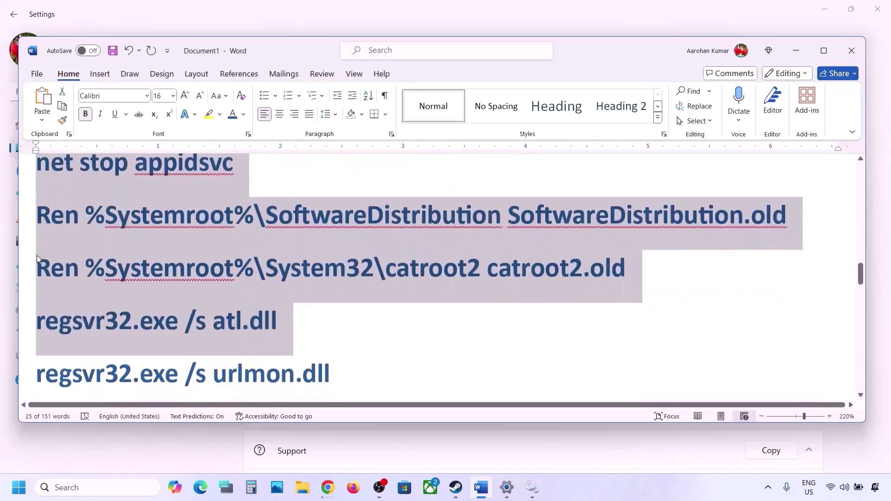
key("shift+Down")
key("shift+Down")
key("shift+Down")
key("shift+Down")
key("shift+Down")
key("shift+Down")
key("shift+Down")
key("shift+Down")
key("shift+Down")
key("shift+Down")
key("shift+Down")
key("shift+Down")
key("shift+Down")
key("shift+Down")
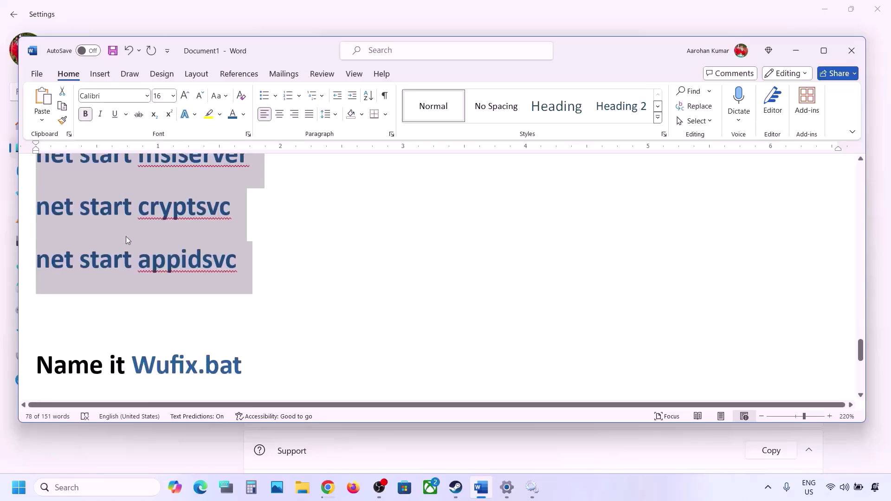
right_click(127, 235)
left_click(155, 284)
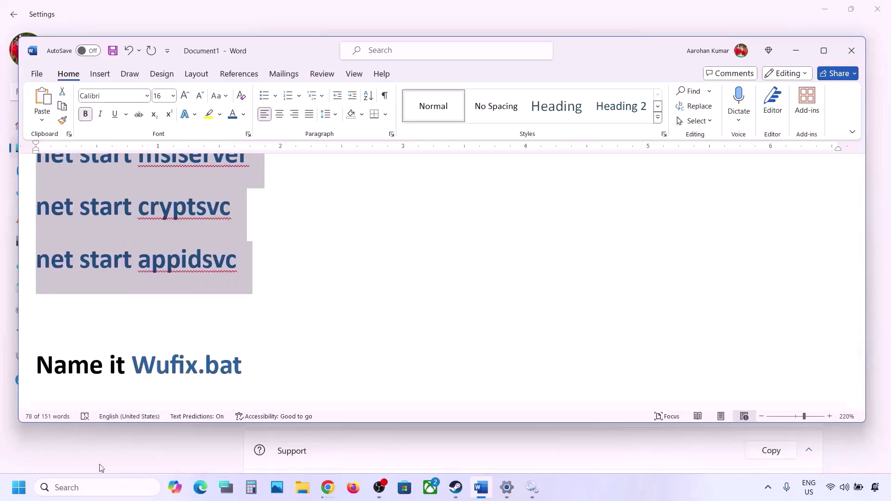
- Open Notepad and paste the copied Step 5 command list
left_click(74, 486)
type("note")
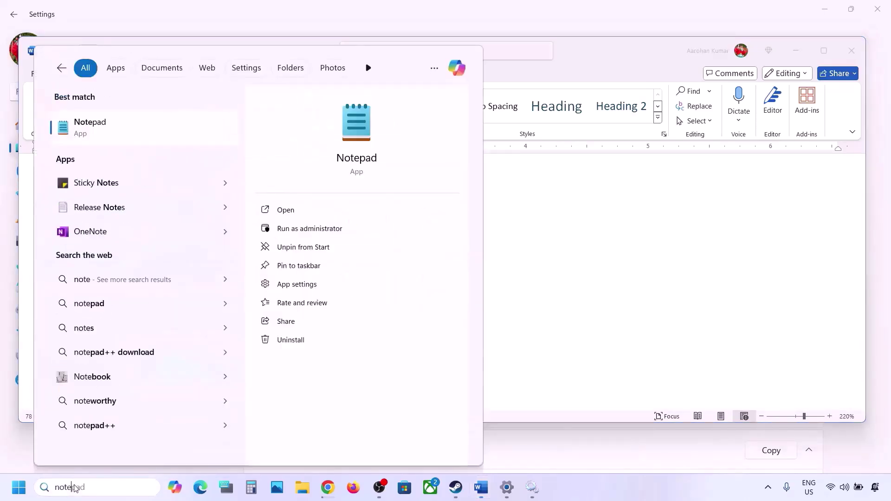
key("Return")
key("ctrl+v")
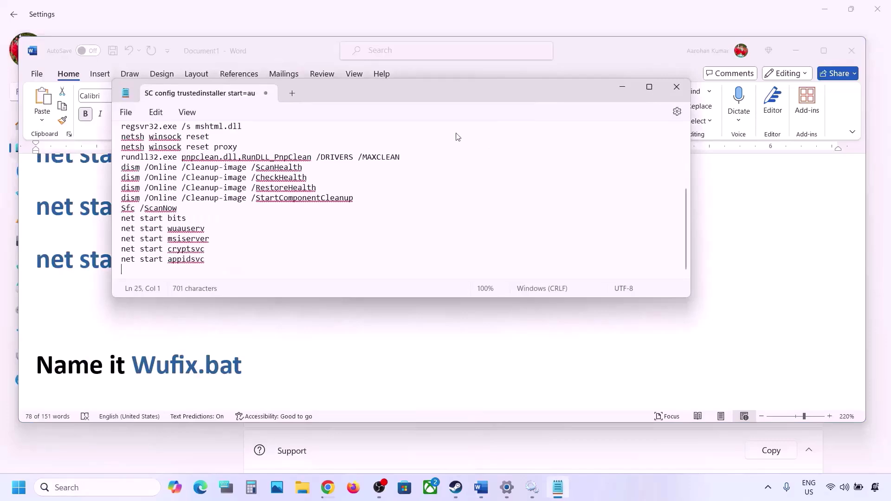
scroll(251, 232, "up", 4)
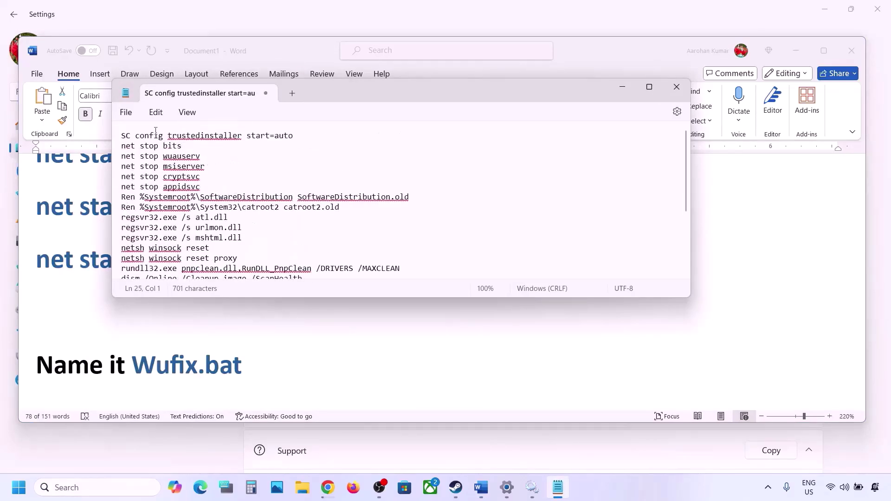
- Save the text as Wufix.bat with All files type, then close Notepad and show the desktop
left_click(125, 113)
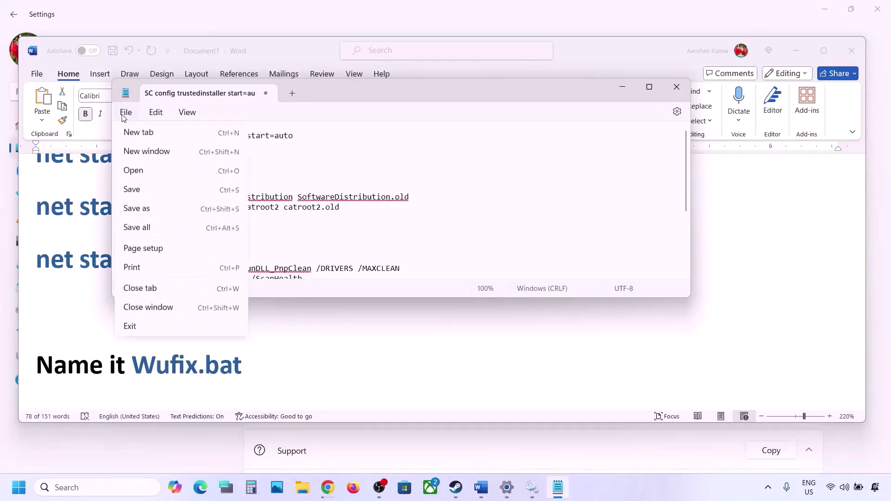
left_click(147, 209)
key("alt+Tab")
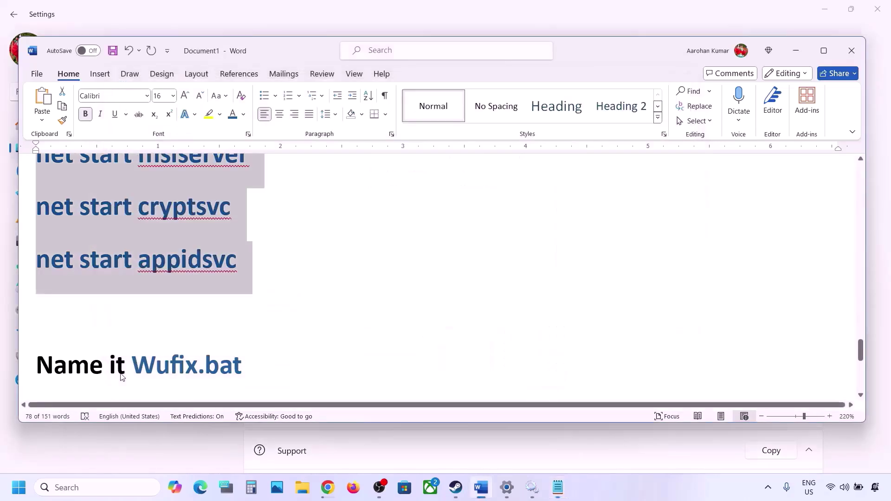
left_click_drag(245, 362, 132, 364)
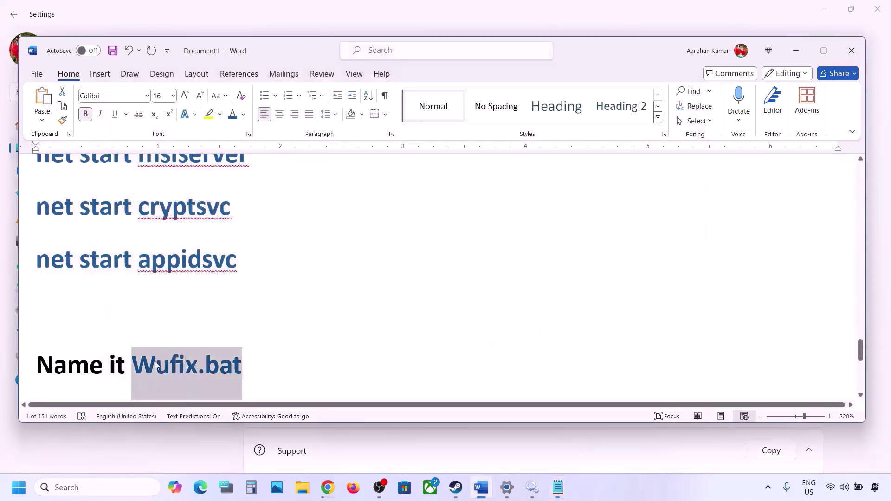
left_click(557, 487)
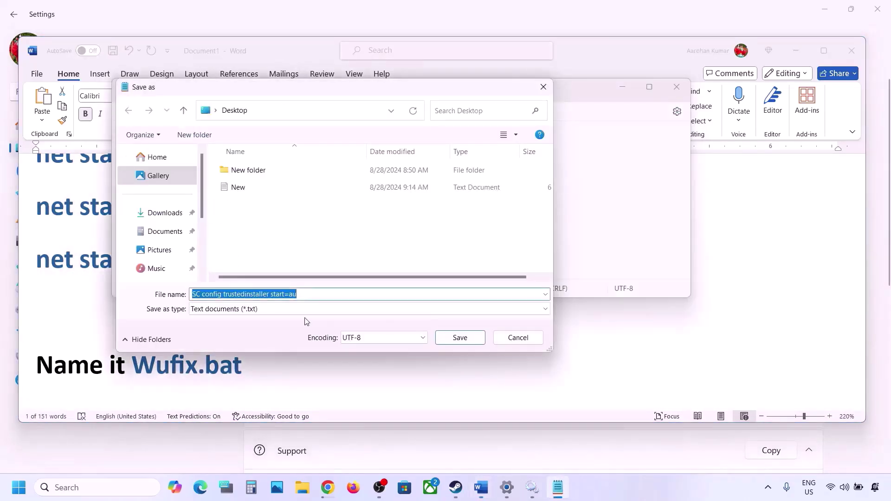
key("ctrl+v")
left_click_drag(238, 296, 197, 296)
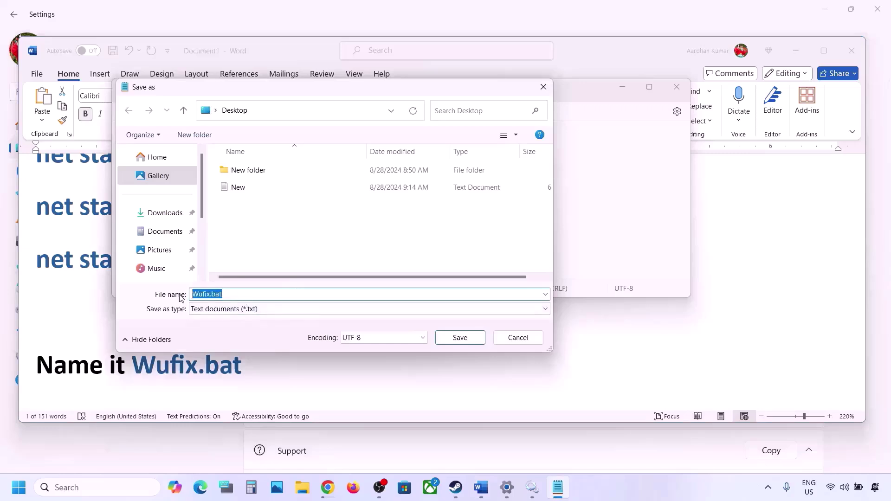
left_click(220, 310)
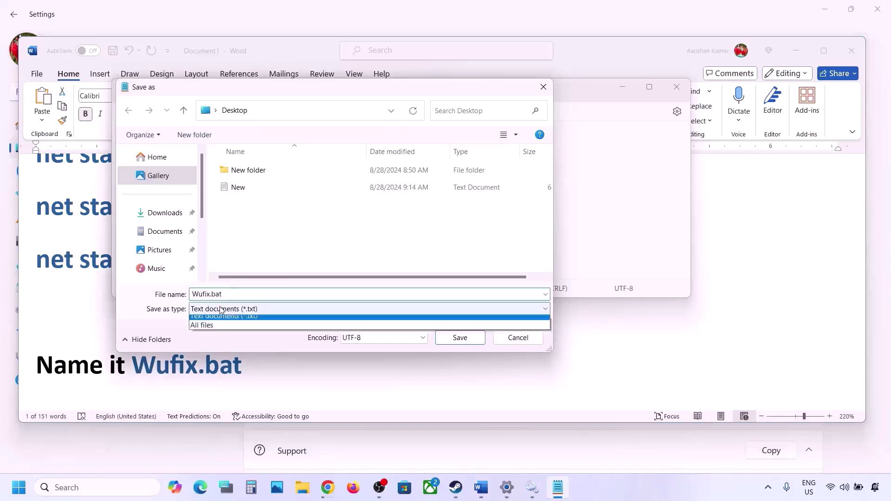
left_click(230, 330)
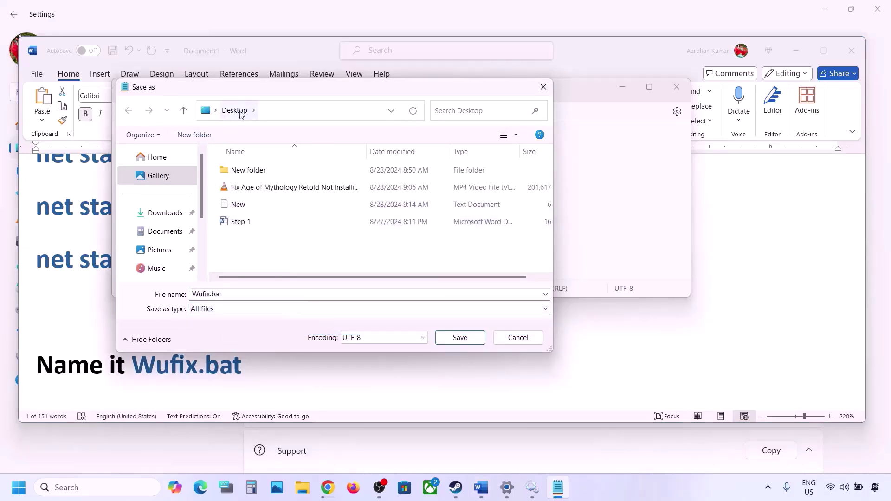
left_click(446, 333)
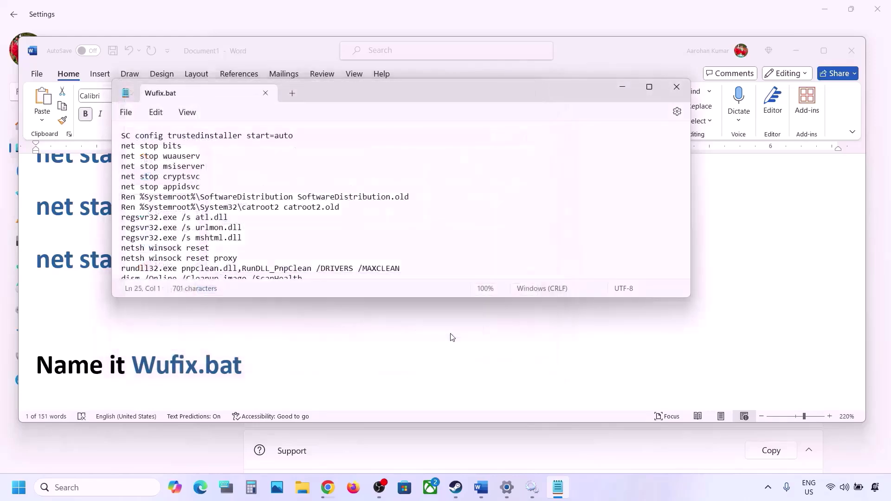
left_click(671, 93)
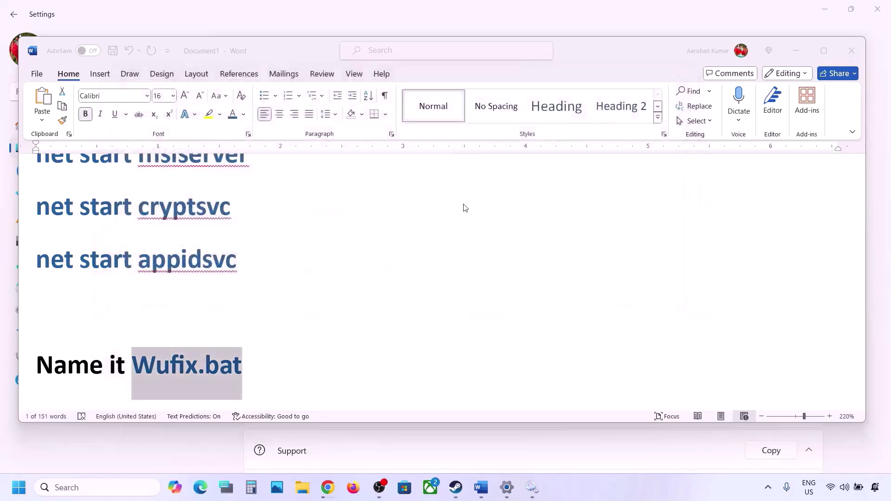
key("super+d")
- Run Wufix.bat from the desktop as administrator
left_click(23, 308)
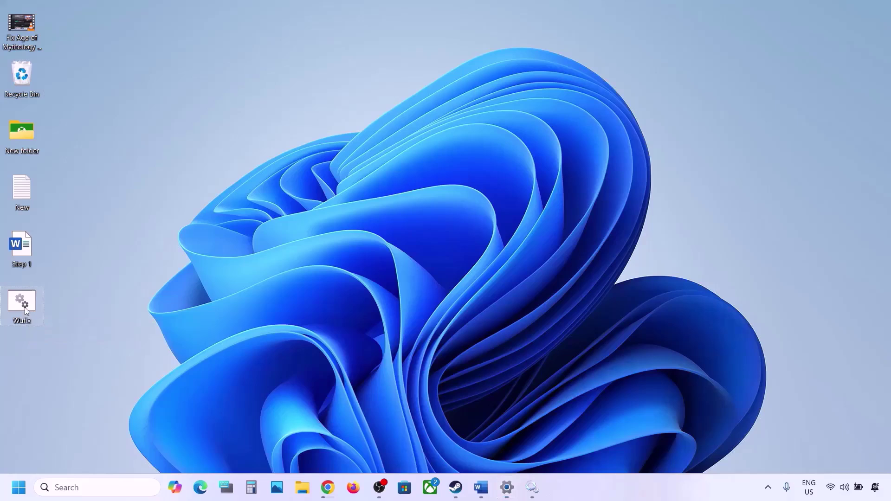
right_click(26, 310)
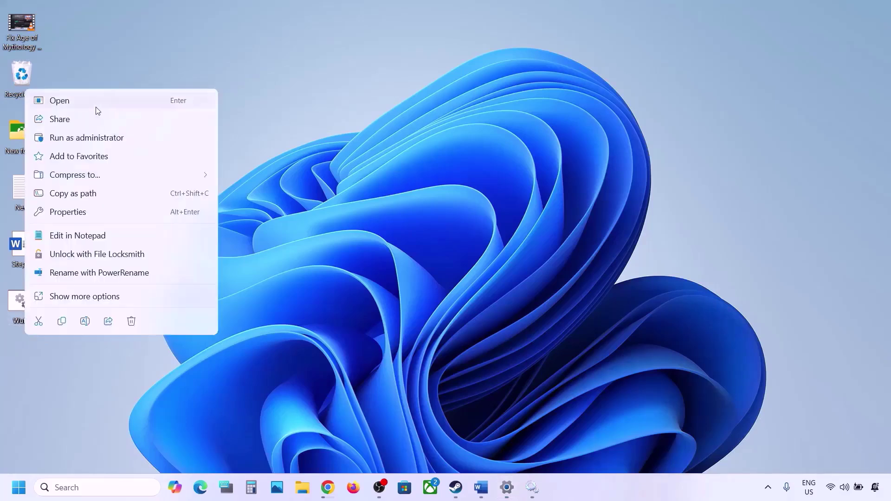
left_click(90, 137)
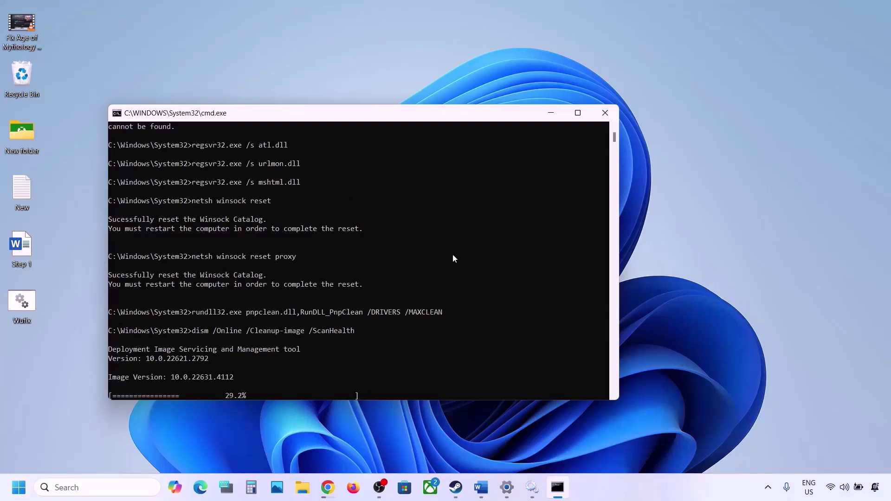
- In Word, select the Step 6 microsoft.com software-download/windows11 link under Use Media Creation Tool
left_click(481, 487)
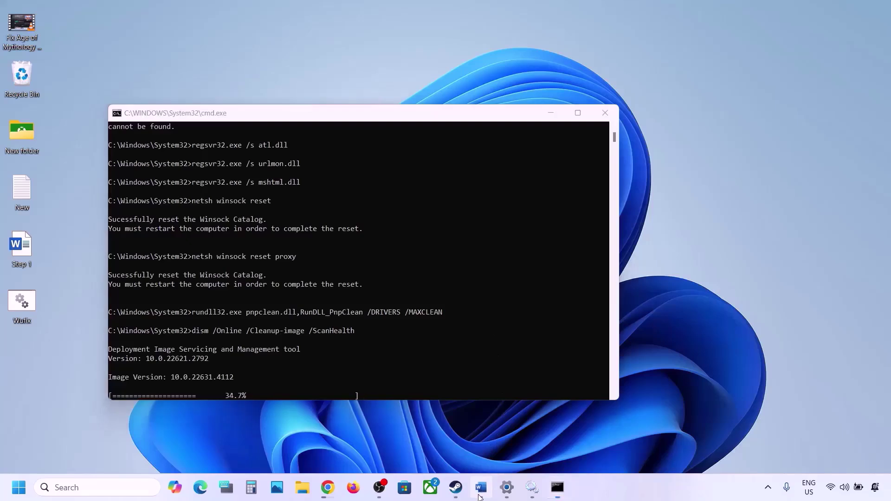
scroll(359, 339, "down", 5)
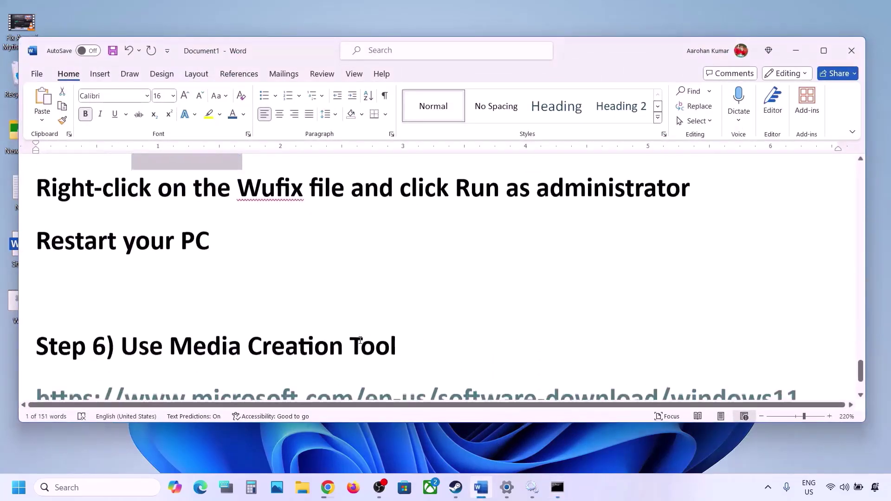
scroll(360, 340, "down", 3)
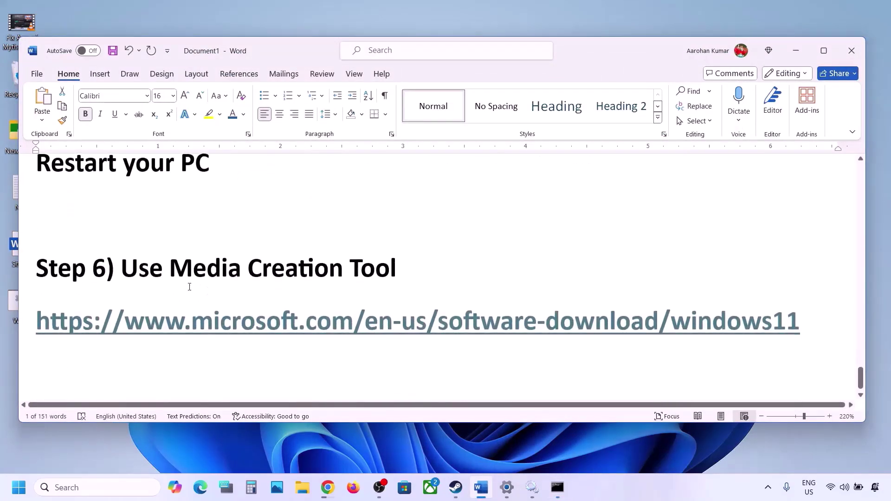
left_click_drag(132, 273, 402, 274)
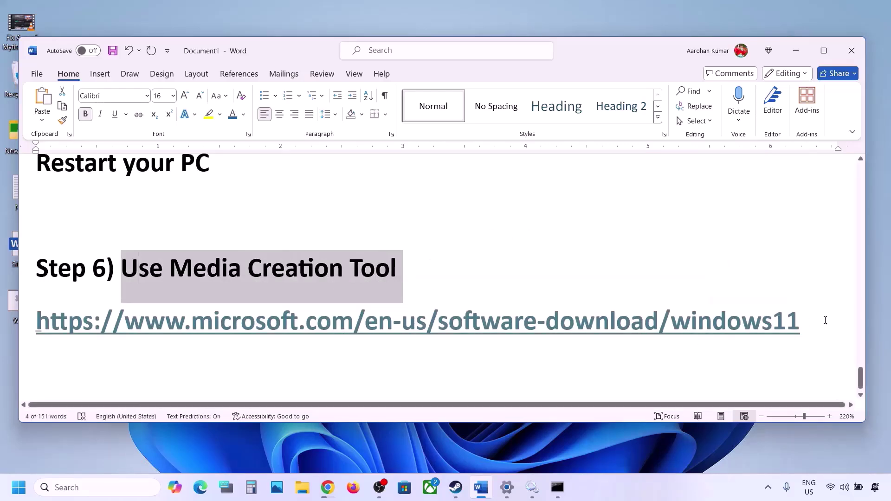
left_click_drag(824, 320, 36, 325)
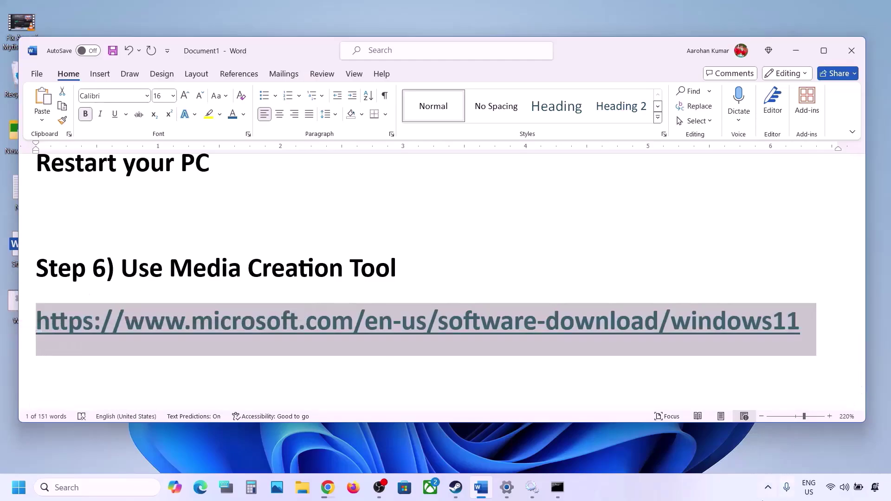
left_click(746, 500)
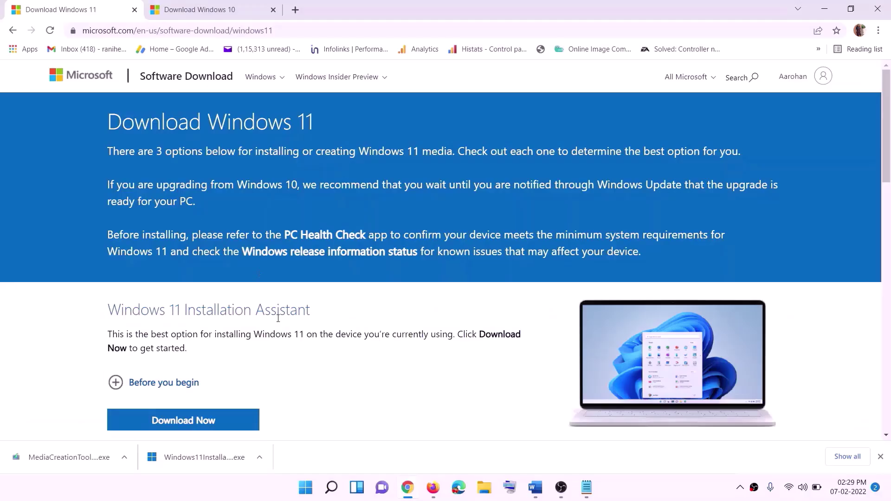
- Download the Windows 11 Media Creation Tool from the installation-media section and run it
scroll(274, 320, "down", 5)
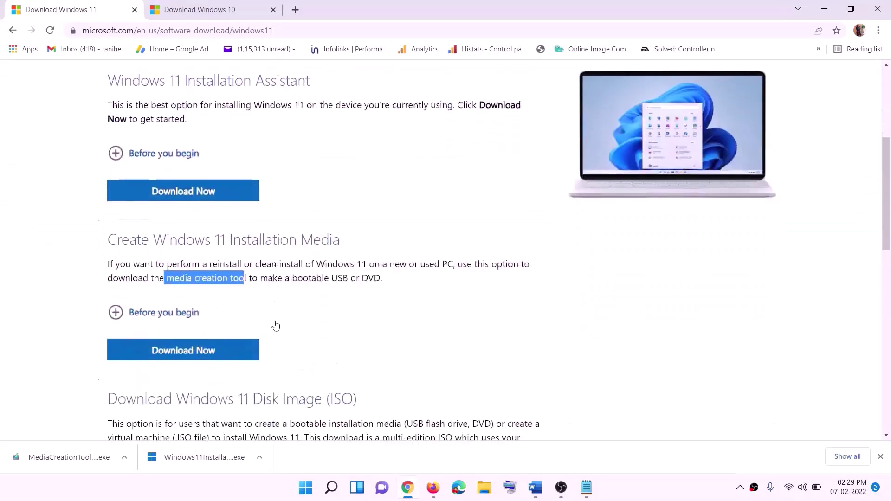
left_click_drag(166, 275, 257, 275)
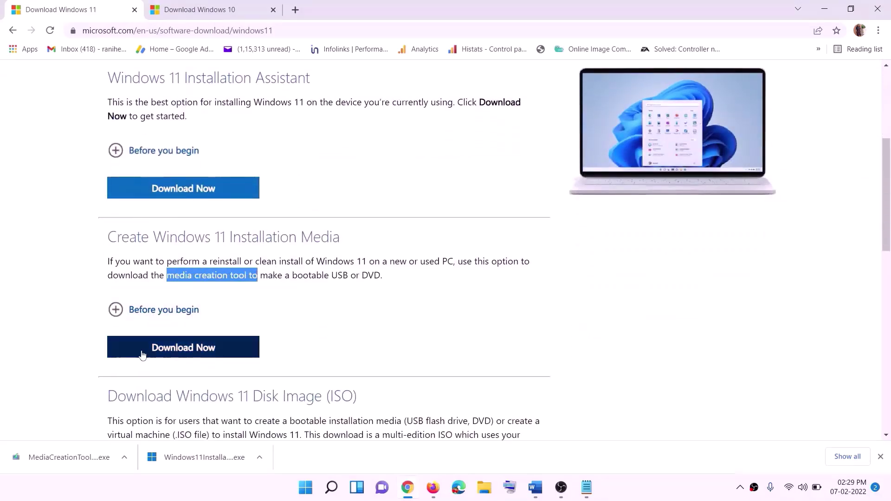
left_click(176, 354)
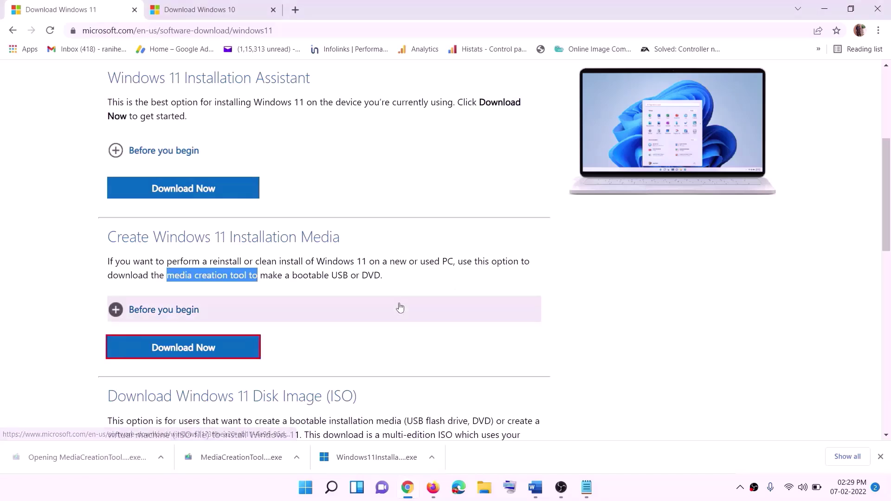
left_click(386, 338)
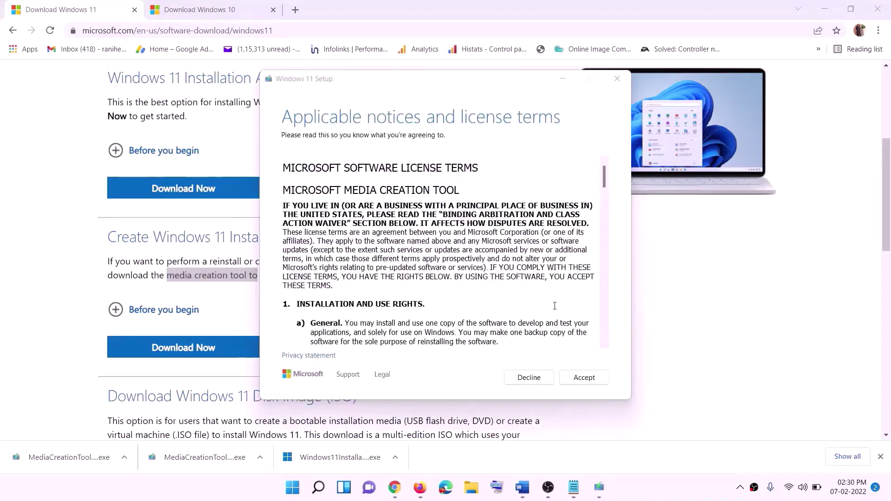
- Accept the licence, keep the recommended edition, and save an ISO named Windows to the Desktop
left_click(581, 377)
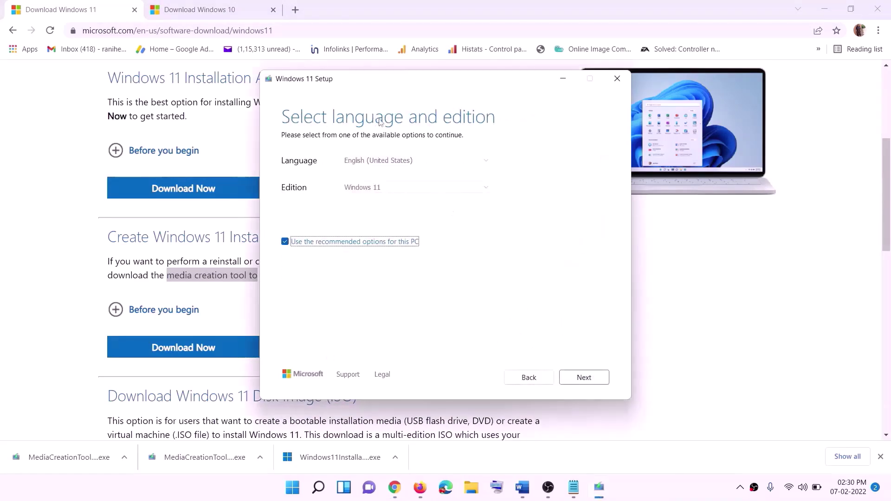
left_click(578, 377)
left_click(296, 201)
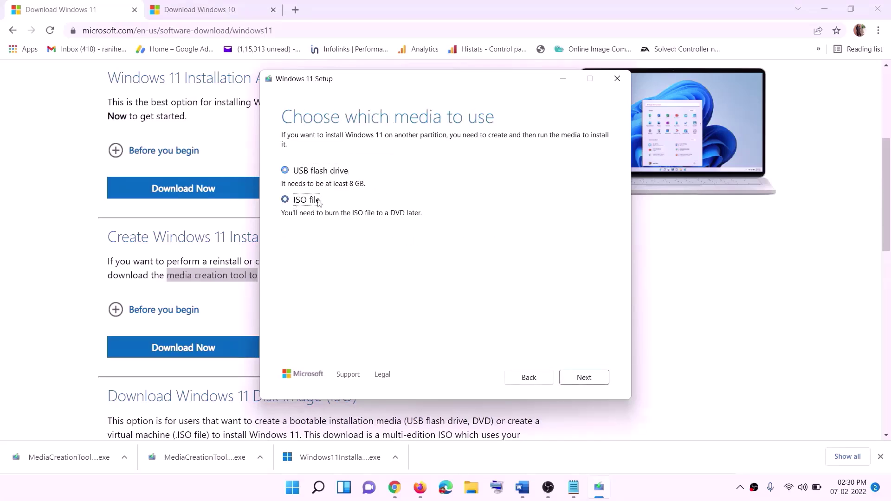
left_click(590, 377)
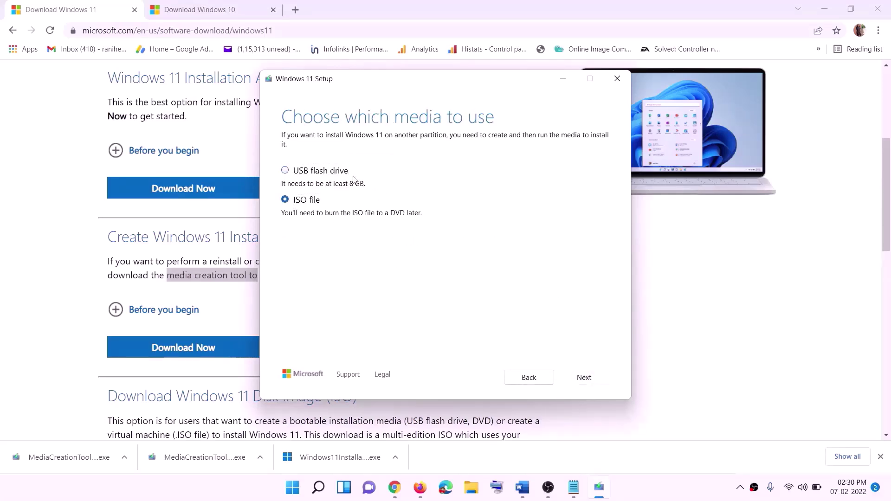
scroll(304, 235, "up", 1)
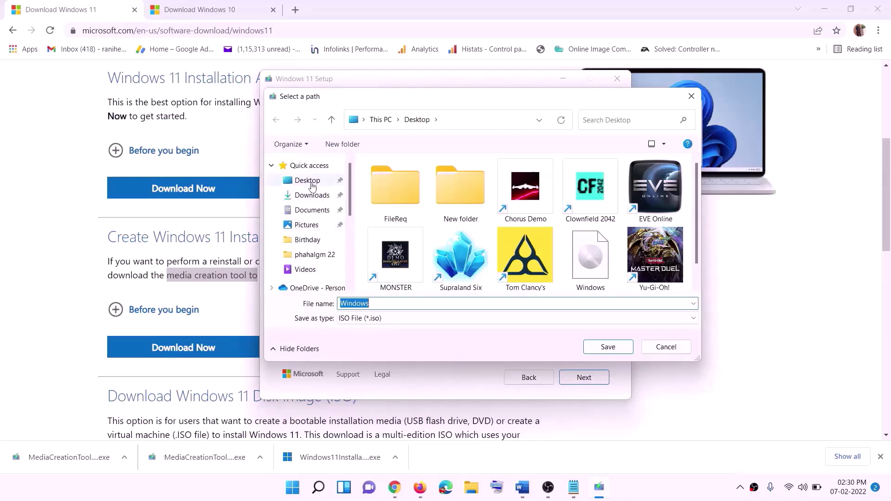
left_click(305, 182)
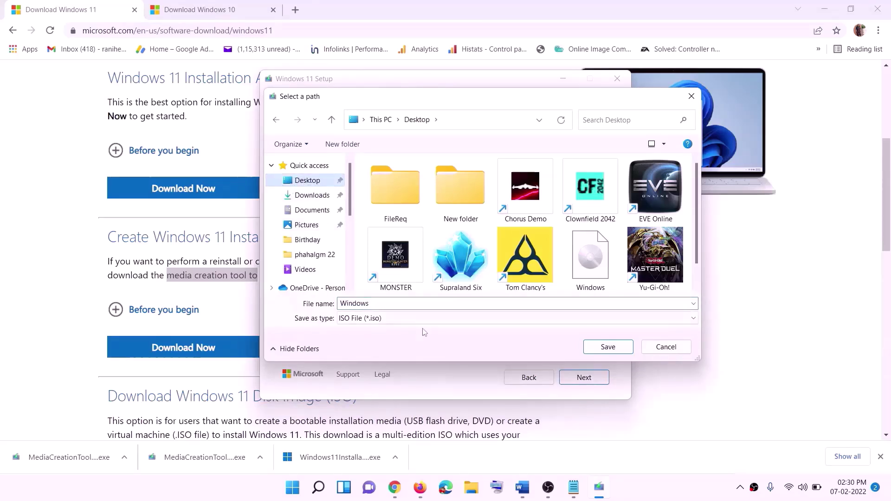
left_click(608, 347)
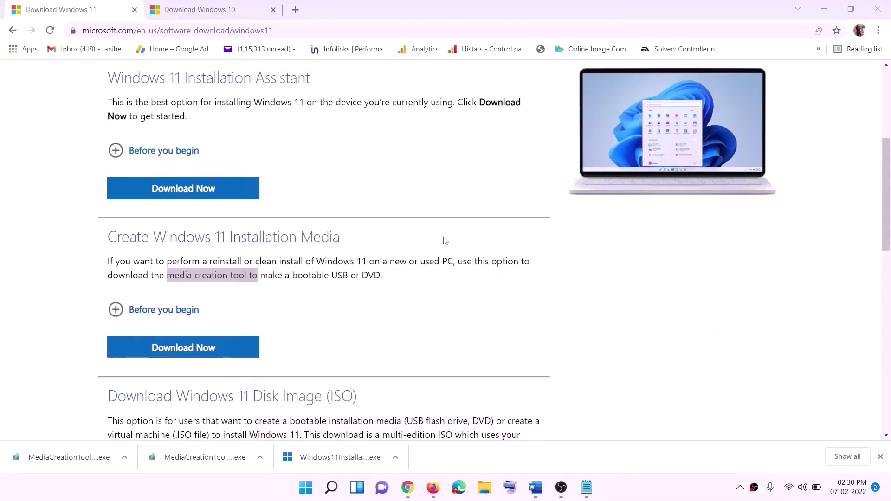
- Mount the Windows ISO from the desktop and run its setup file, approving the UAC prompt
key("super+d")
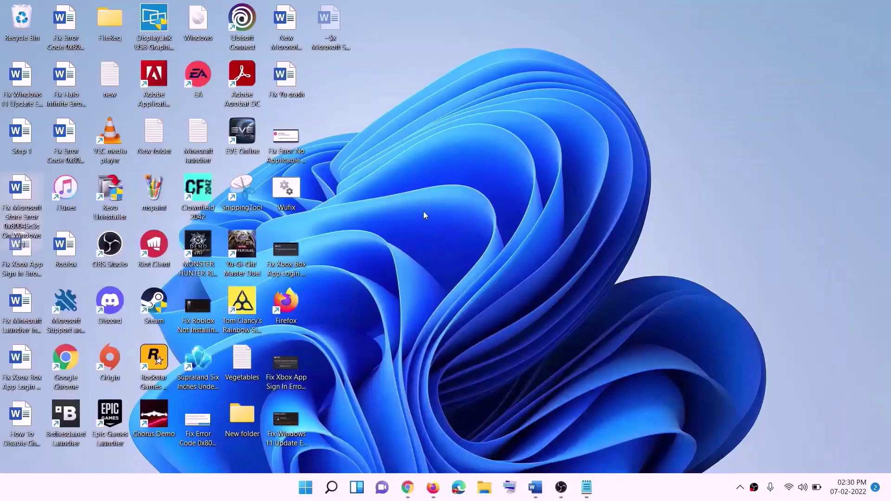
left_click_drag(209, 24, 288, 251)
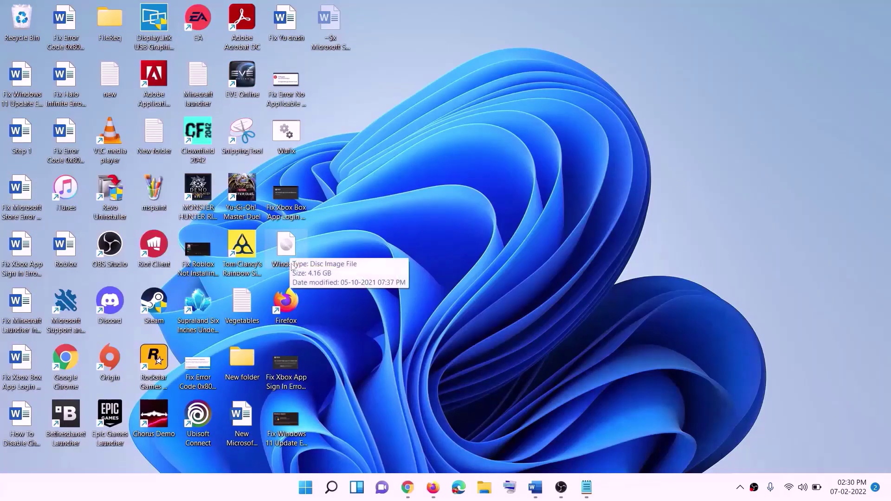
double_click(288, 254)
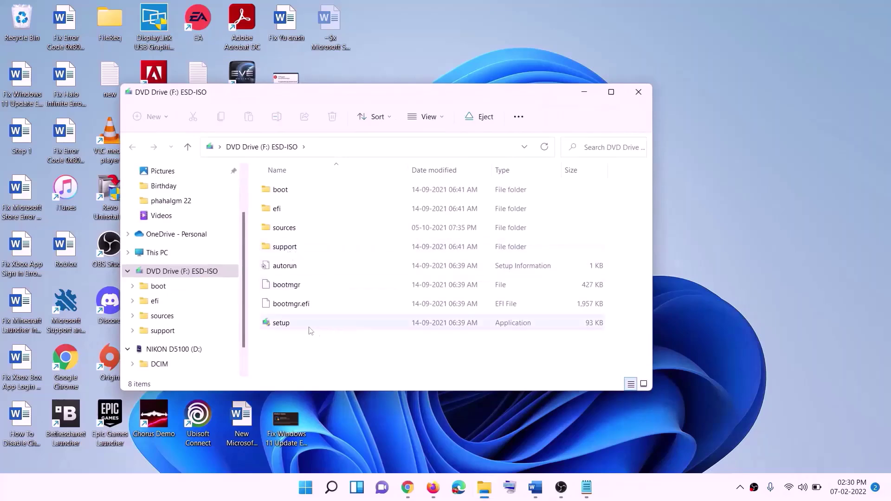
left_click(281, 327)
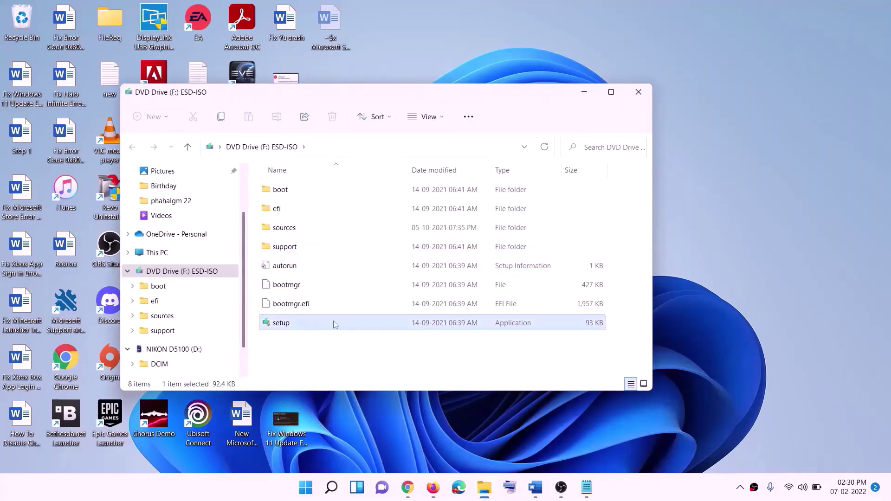
double_click(304, 323)
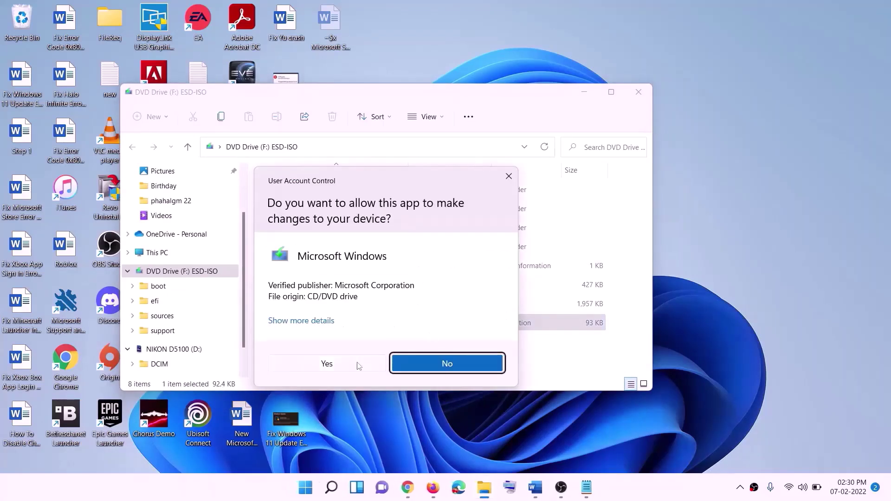
left_click(358, 364)
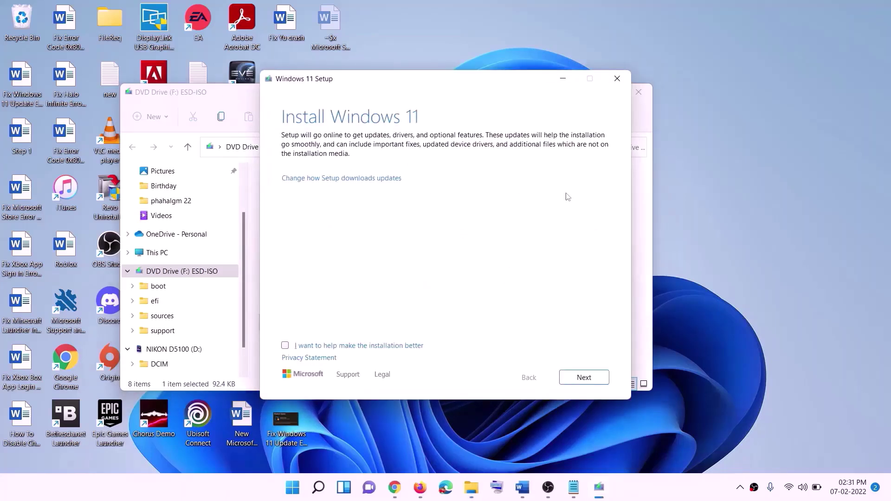
- Continue past Install Windows 11, then scroll Word's guide to the Ready to install screenshot
left_click(585, 378)
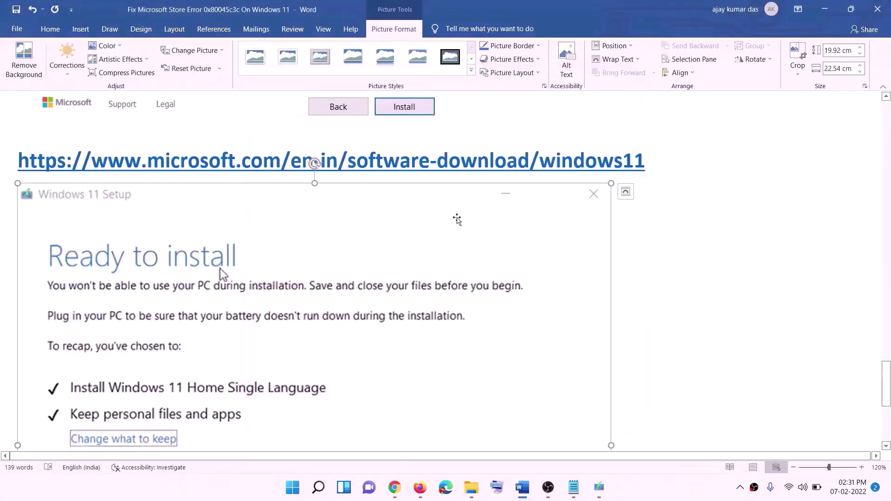
scroll(244, 210, "down", 3)
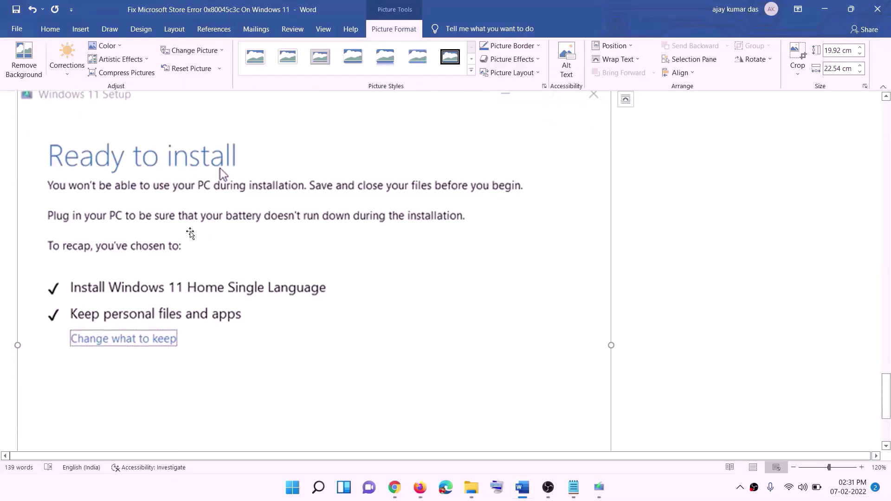
scroll(242, 168, "down", 1)
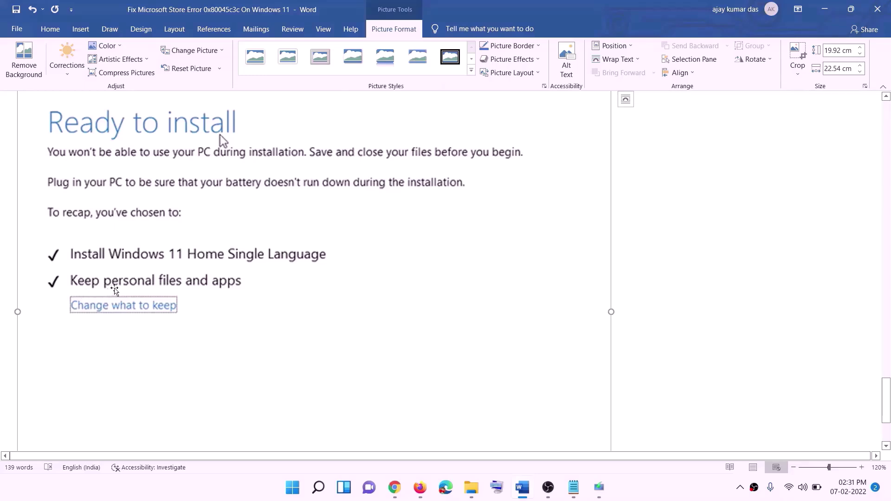
scroll(334, 291, "down", 1)
scroll(335, 291, "down", 2)
scroll(473, 347, "up", 5)
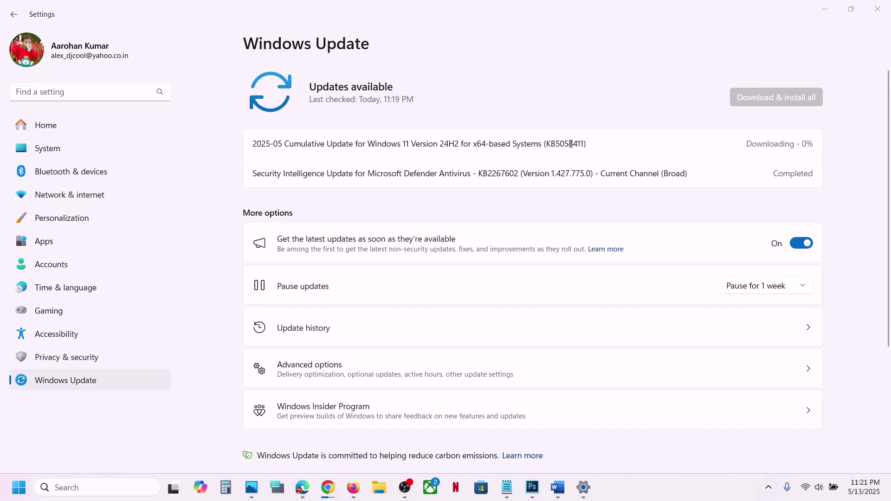
- Select KB5058411 in the 2025-05 Cumulative Update title
double_click(571, 144)
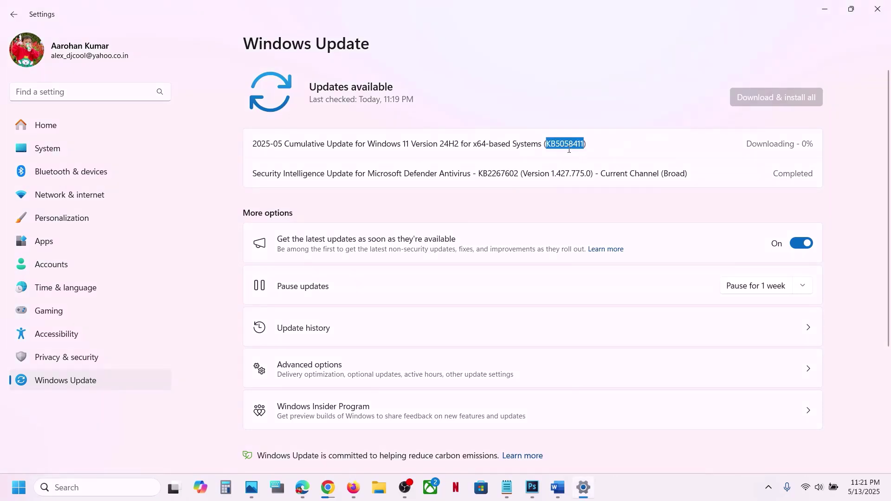